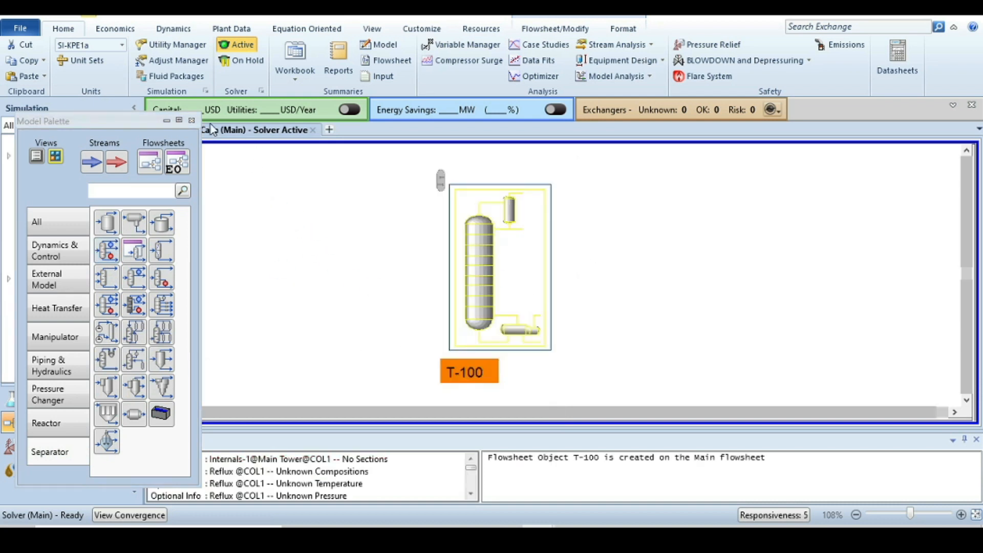
Open the input expert of distillation column T-100 and connect the Feed stream as its inlet
{"action": "left_click", "coordinate": [190, 121]}
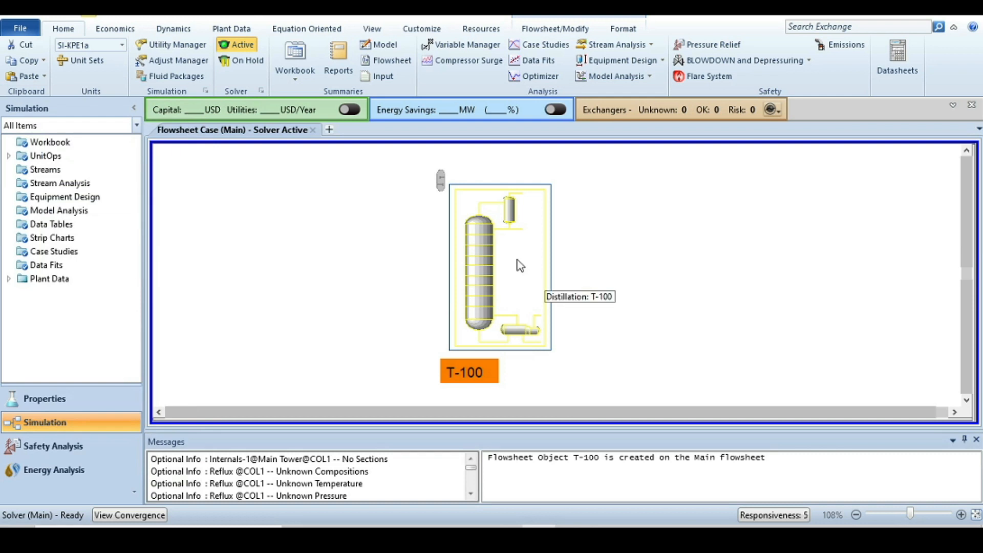
{"action": "double_click", "coordinate": [483, 257]}
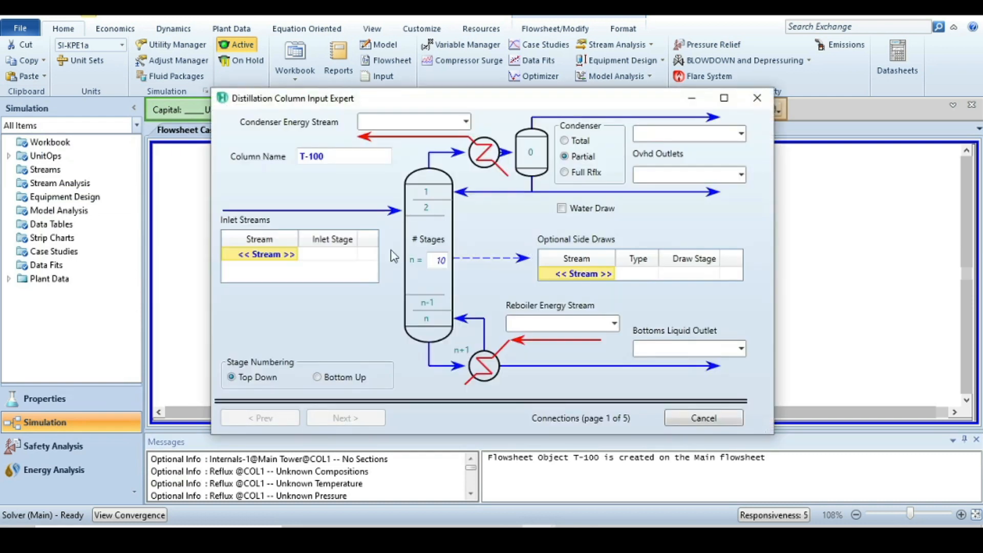
{"action": "left_click", "coordinate": [265, 257]}
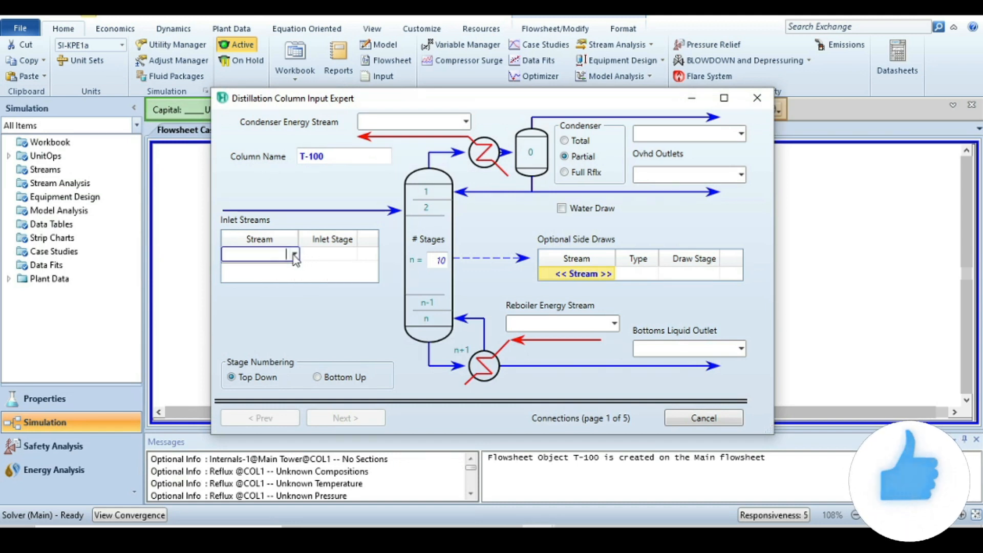
{"action": "type", "text": "Feed"}
{"action": "key", "text": "Return"}
Set the column's number of stages to 36
{"action": "left_click", "coordinate": [438, 260]}
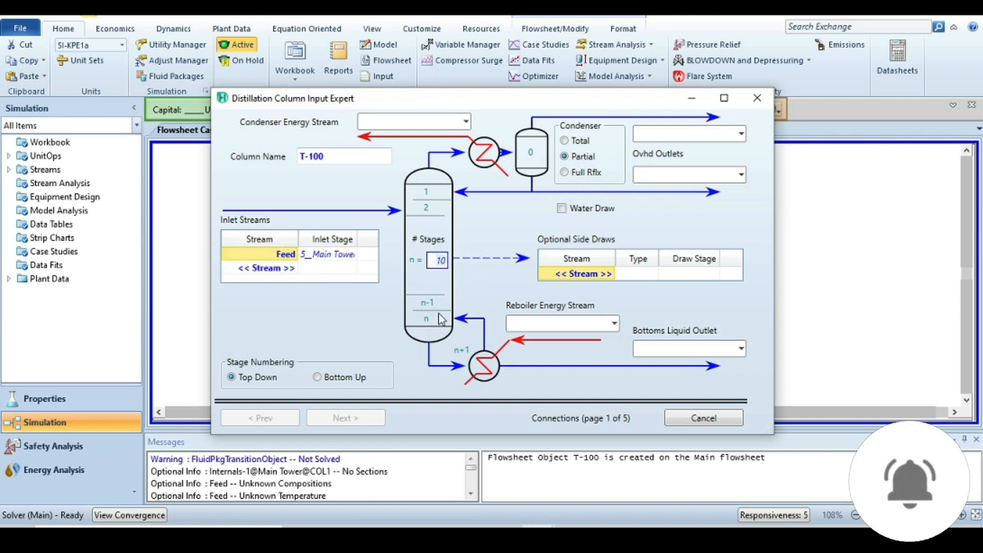
{"action": "type", "text": "36"}
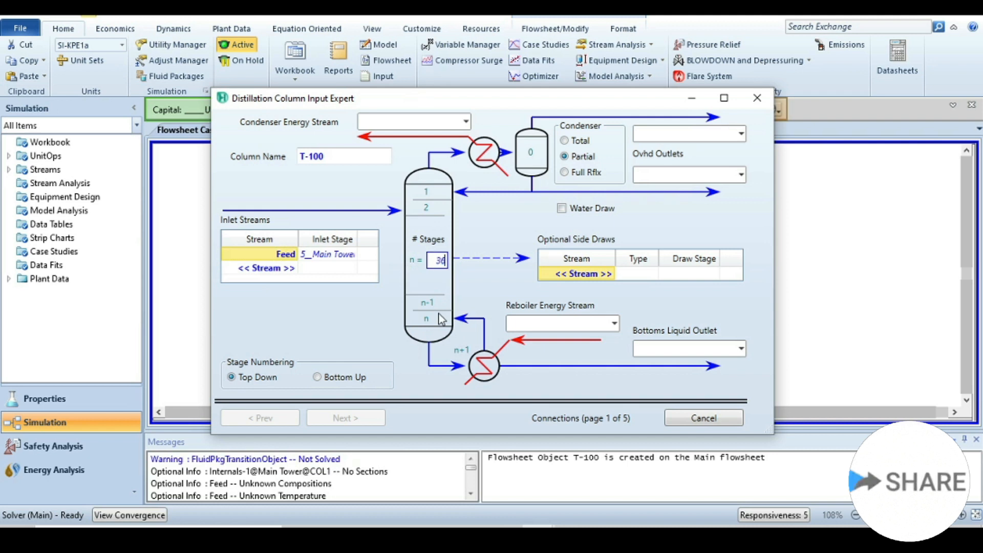
{"action": "key", "text": "Return"}
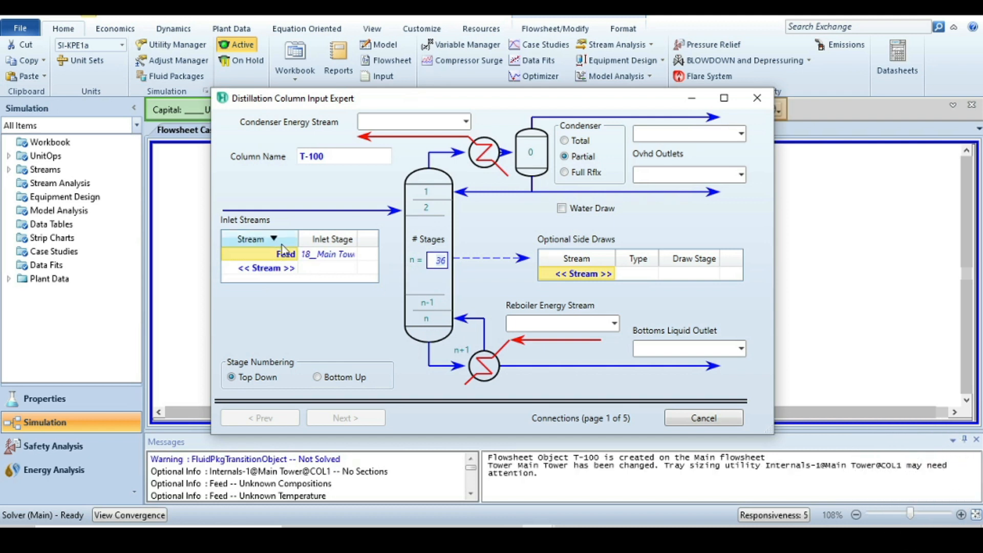
{"action": "left_click", "coordinate": [338, 255]}
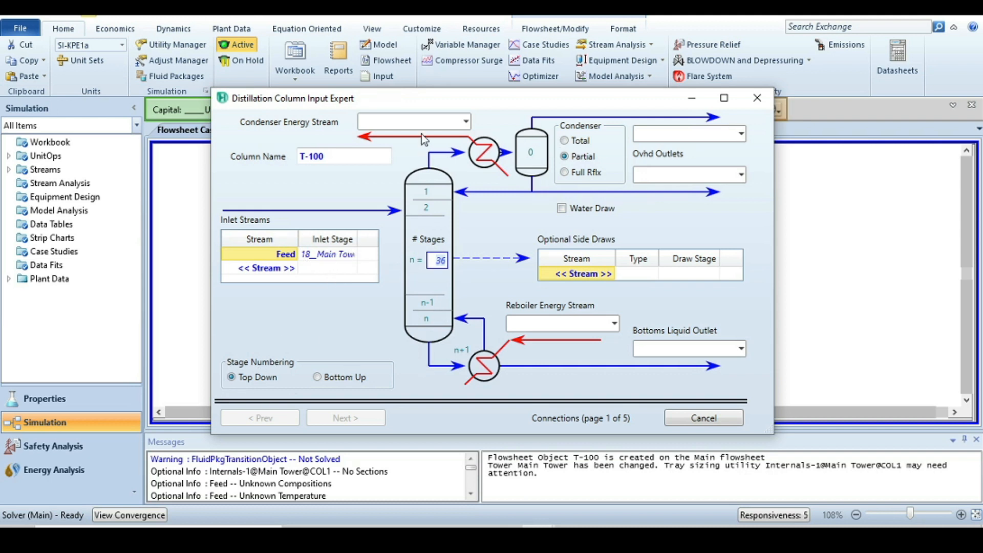
Name the condenser energy stream Cq and the reboiler energy stream Rq
{"action": "left_click", "coordinate": [415, 123]}
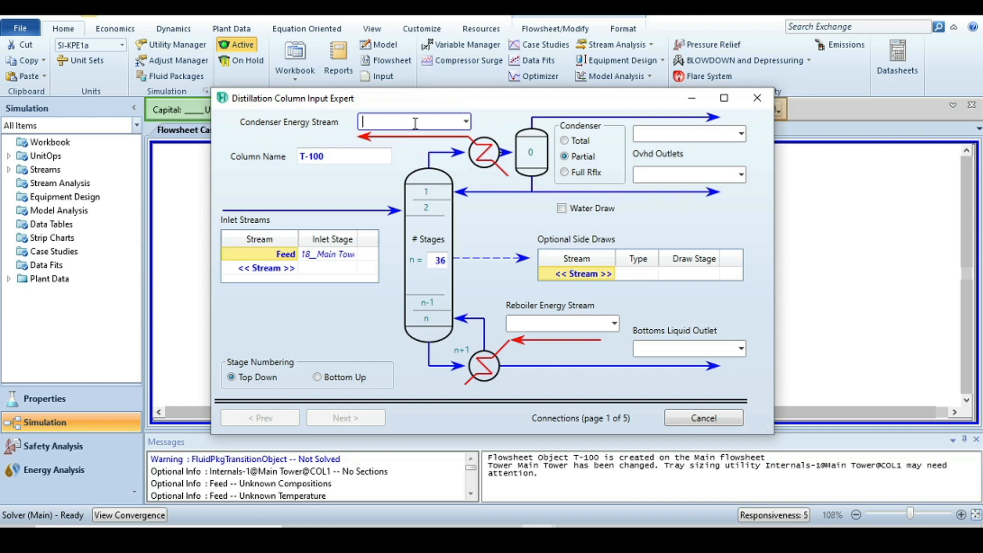
{"action": "type", "text": "Cq"}
{"action": "left_click", "coordinate": [551, 324]}
{"action": "type", "text": "Rq"}
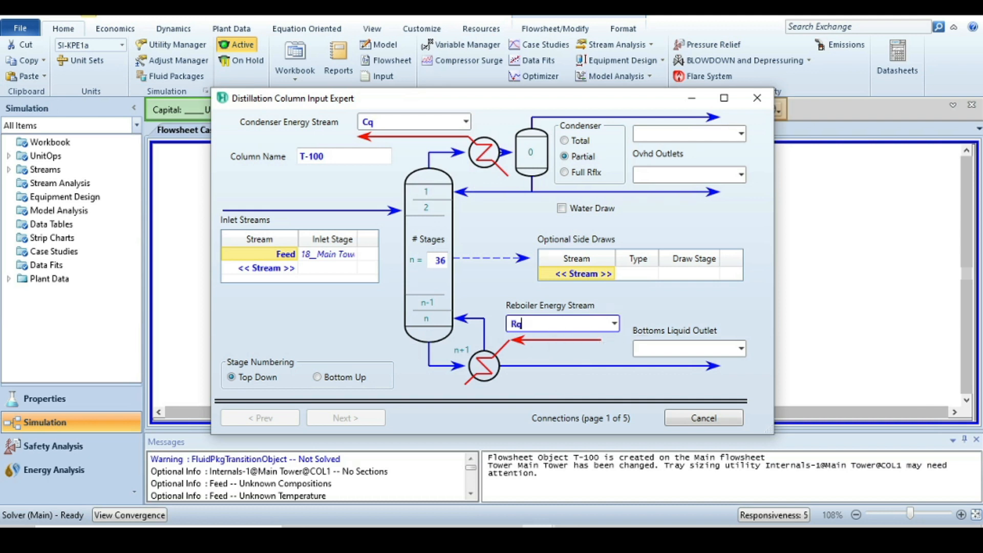
Choose a total condenser and name its overhead liquid outlet Dis
{"action": "left_click", "coordinate": [564, 142]}
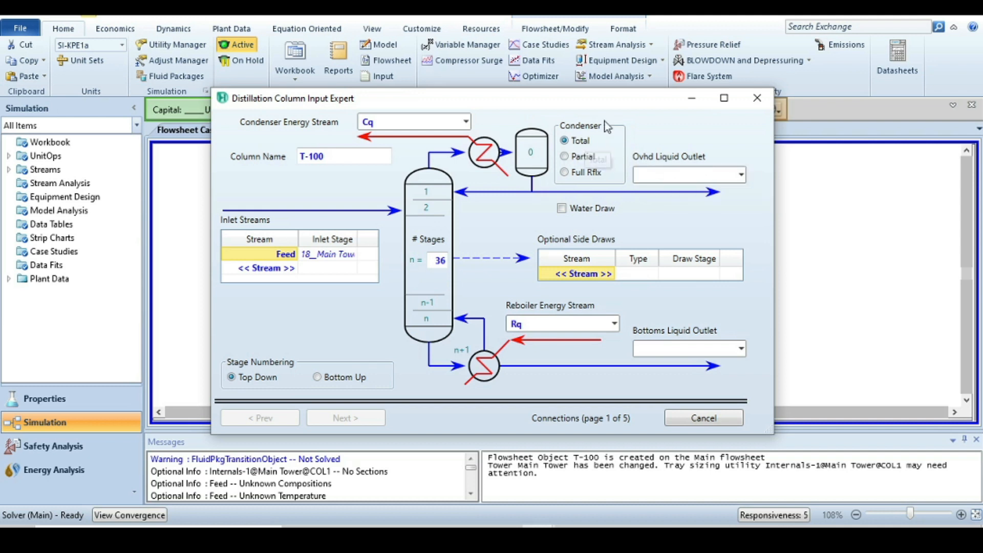
{"action": "left_click", "coordinate": [662, 175]}
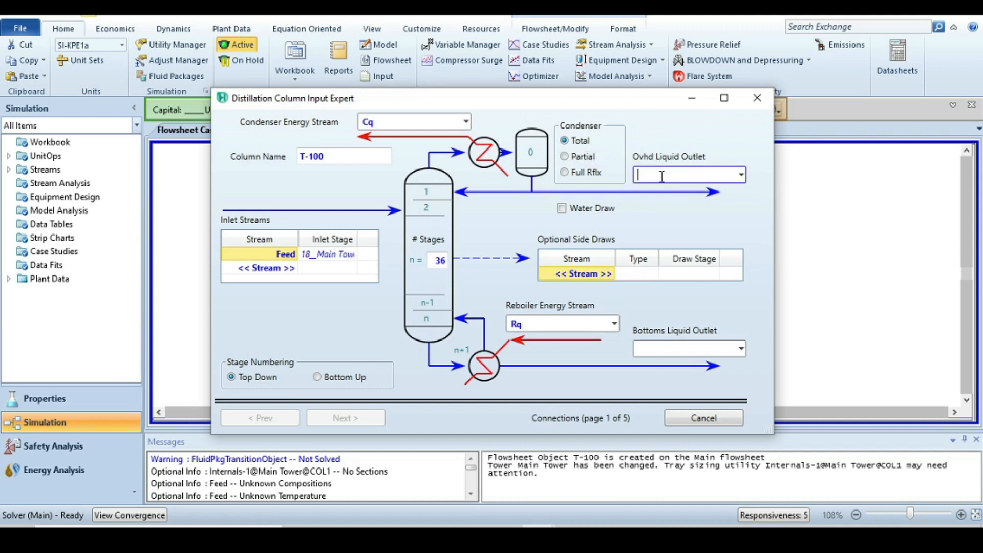
{"action": "type", "text": "Dis"}
Name the bottoms liquid outlet Bot and move on to the reboiler configuration
{"action": "left_click", "coordinate": [665, 348]}
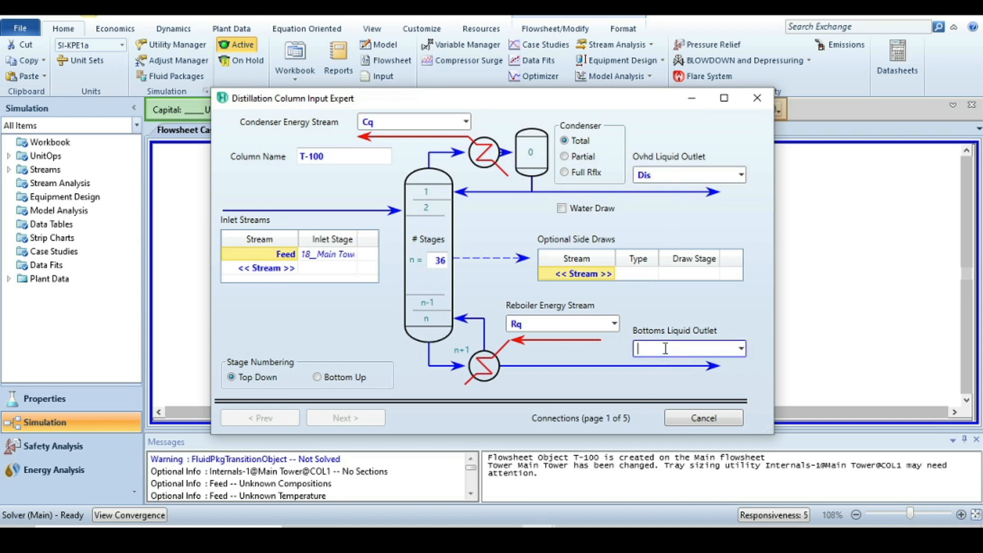
{"action": "type", "text": "Bot"}
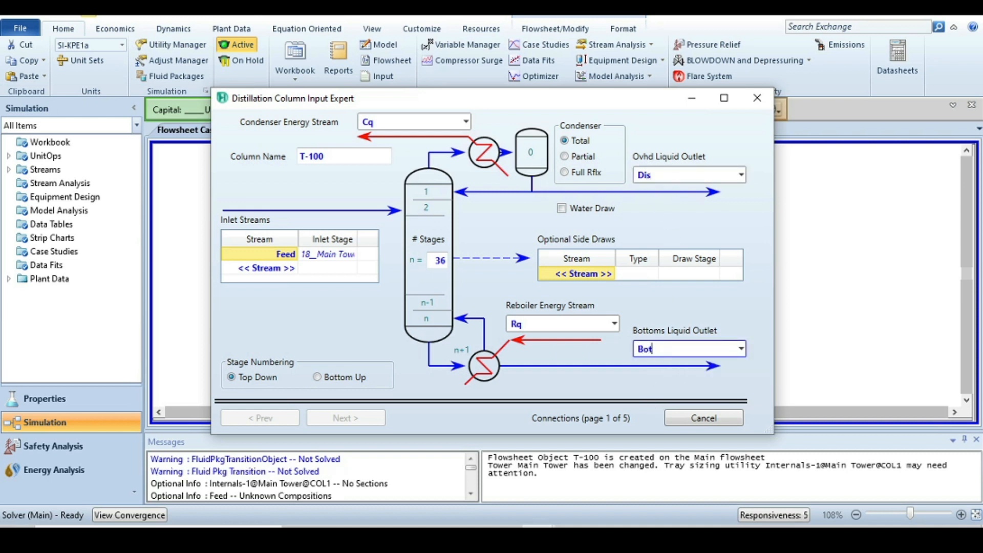
{"action": "key", "text": "Return"}
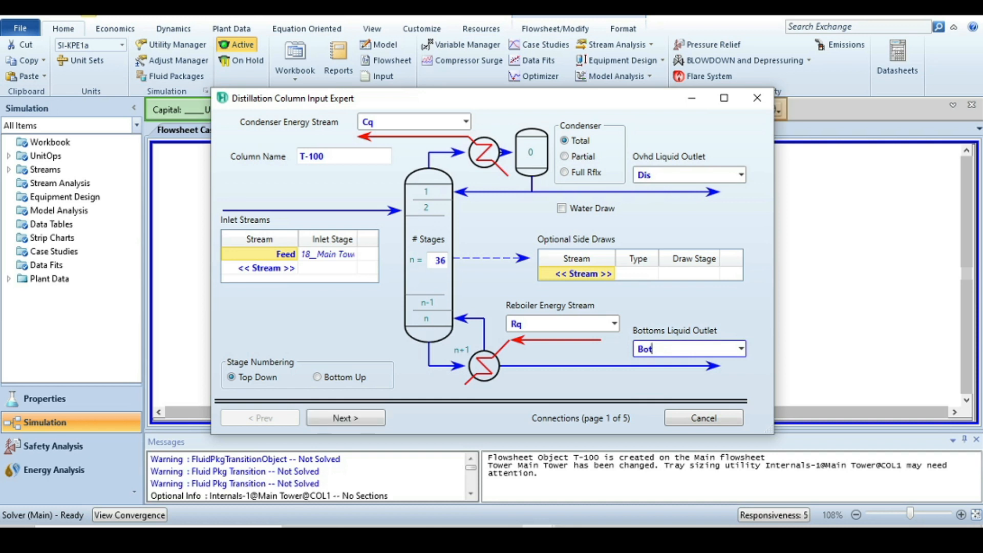
{"action": "left_click", "coordinate": [344, 417]}
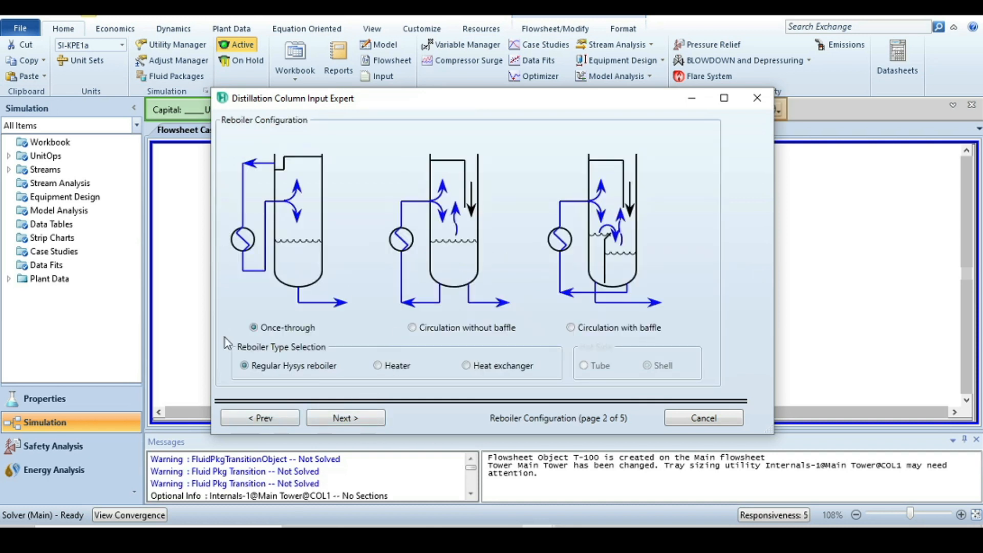
Keep the default reboiler setup and set condenser pressure 9.8 bar_g and reboiler pressure 10 bar_g
{"action": "left_click", "coordinate": [340, 418]}
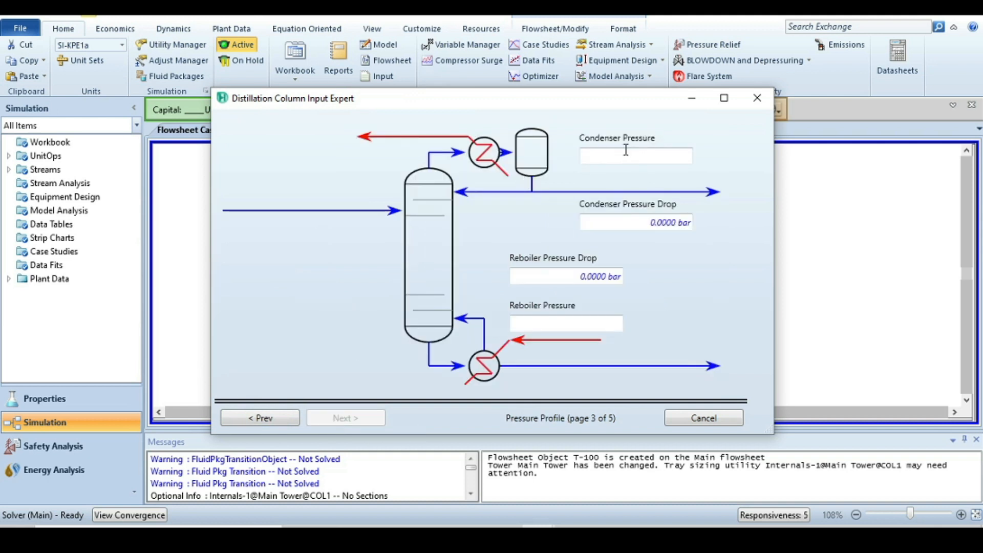
{"action": "left_click", "coordinate": [611, 156]}
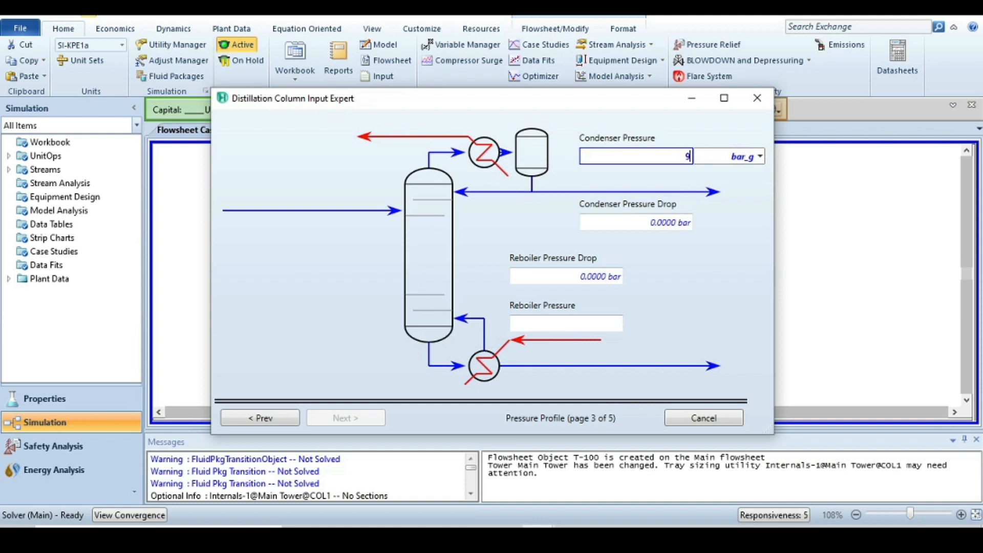
{"action": "type", "text": "9.8"}
{"action": "left_click", "coordinate": [601, 319]}
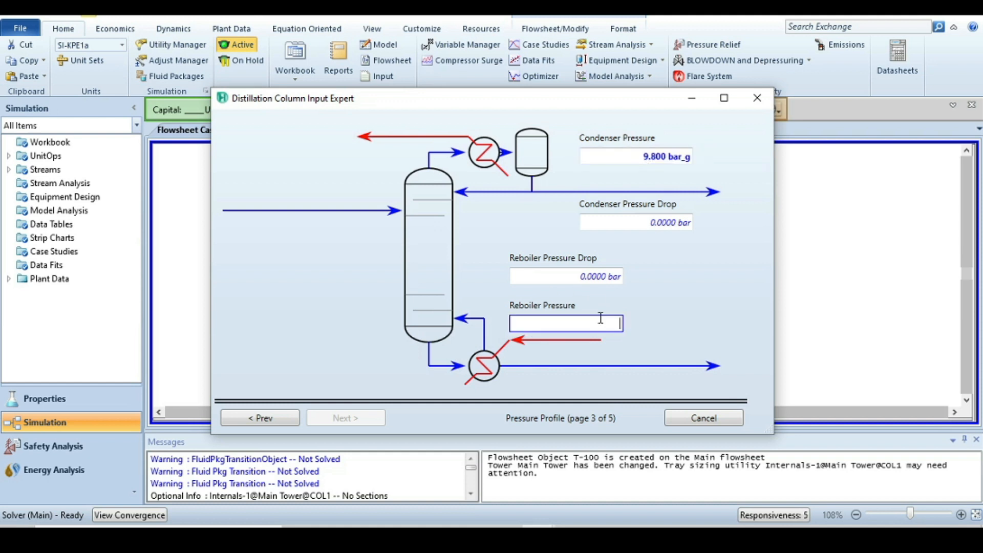
{"action": "type", "text": "10"}
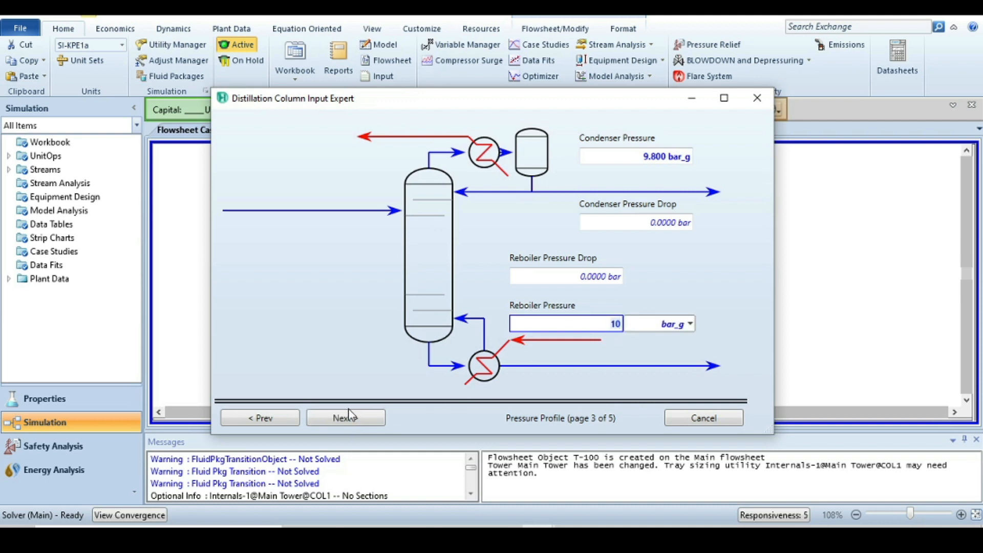
Skip the optional temperature estimates and set the reflux ratio to 3.88
{"action": "left_click", "coordinate": [344, 419]}
{"action": "left_click", "coordinate": [346, 421]}
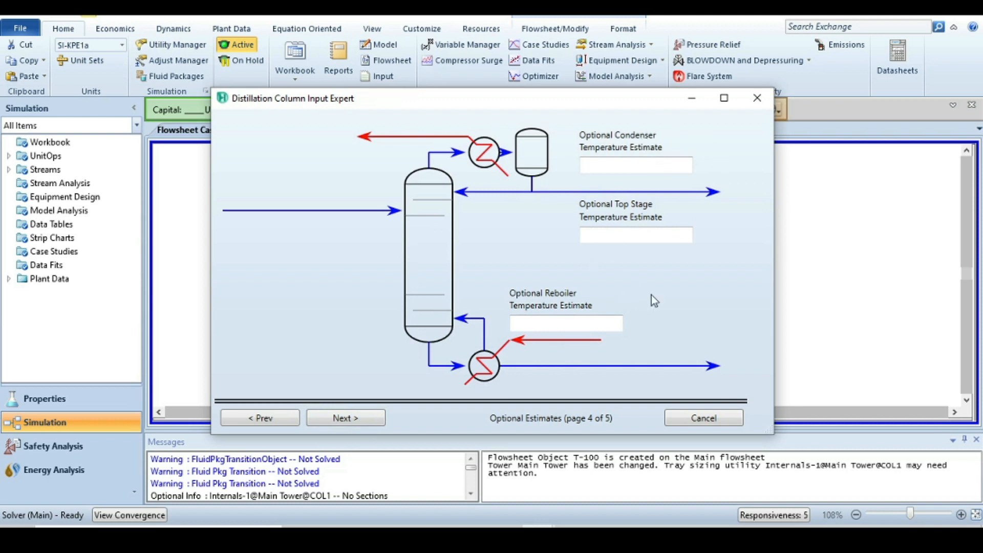
{"action": "left_click", "coordinate": [347, 419]}
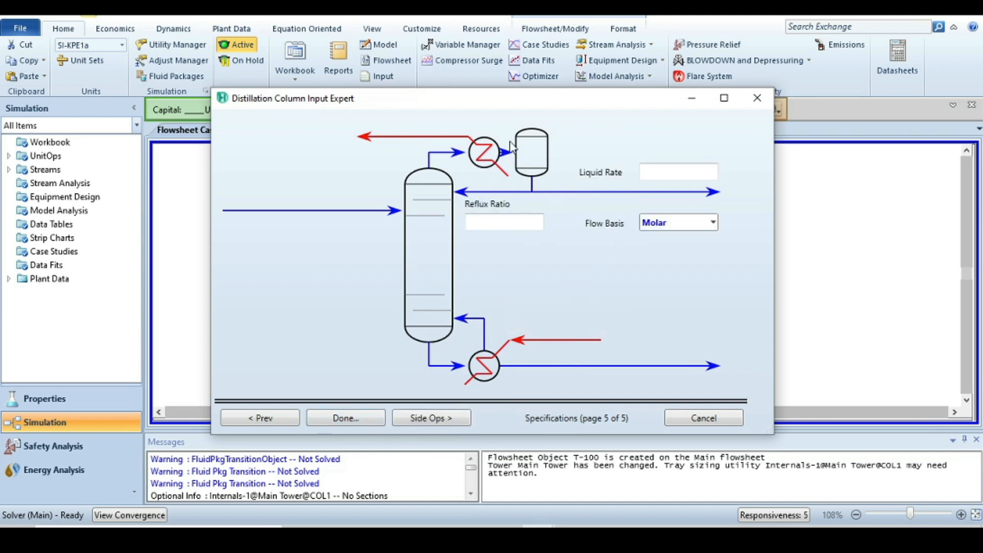
{"action": "left_click", "coordinate": [489, 222]}
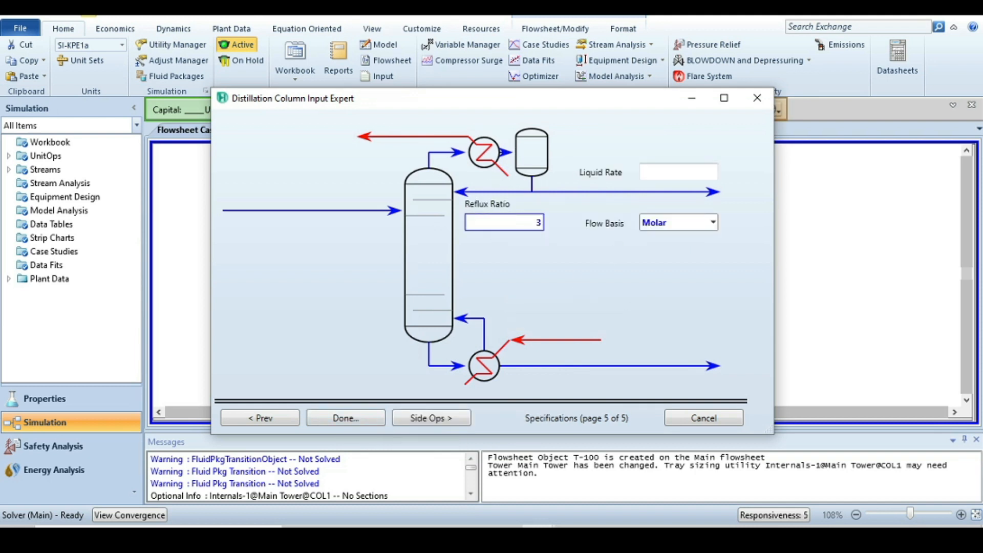
{"action": "type", "text": "3.88"}
Set the liquid rate to 5 kgmole/h, finish the column setup and close the column window
{"action": "left_click", "coordinate": [662, 173]}
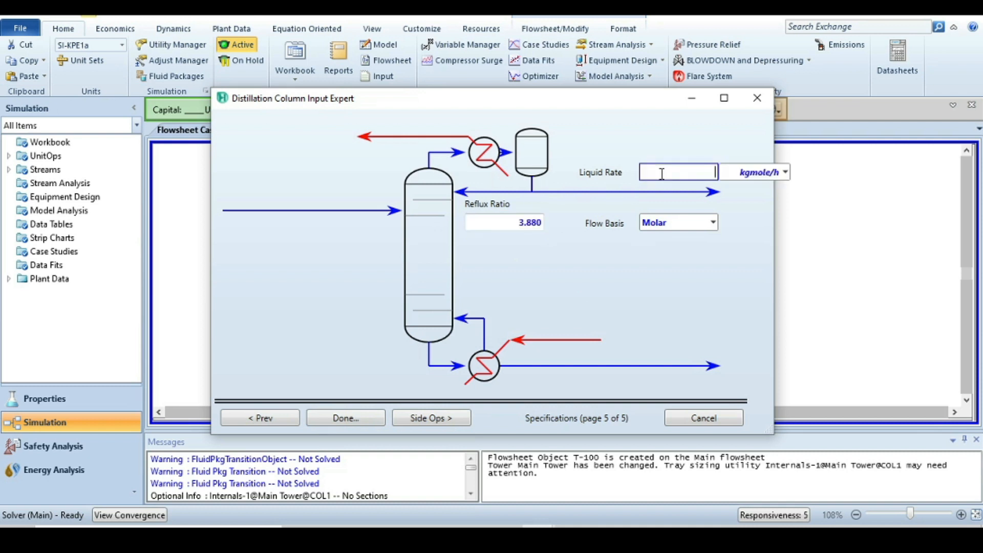
{"action": "type", "text": "500"}
{"action": "left_click", "coordinate": [336, 418]}
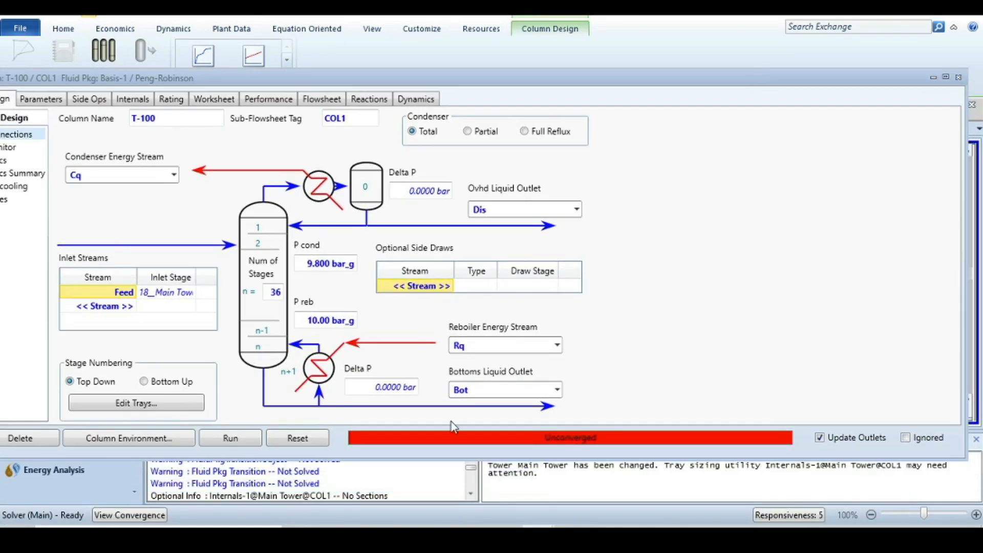
{"action": "left_click", "coordinate": [958, 77]}
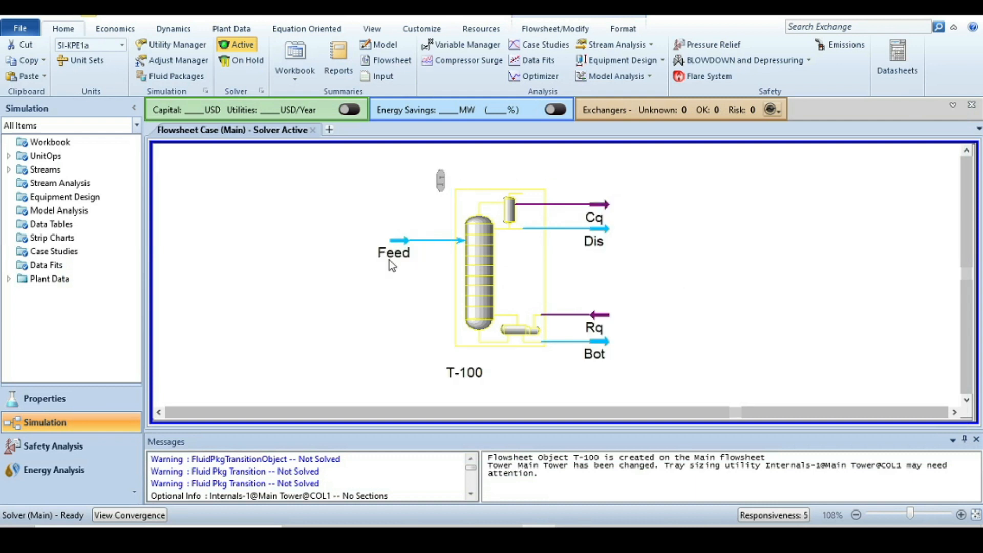
Open the Feed stream's worksheet and set its vapour fraction to 0
{"action": "double_click", "coordinate": [395, 239]}
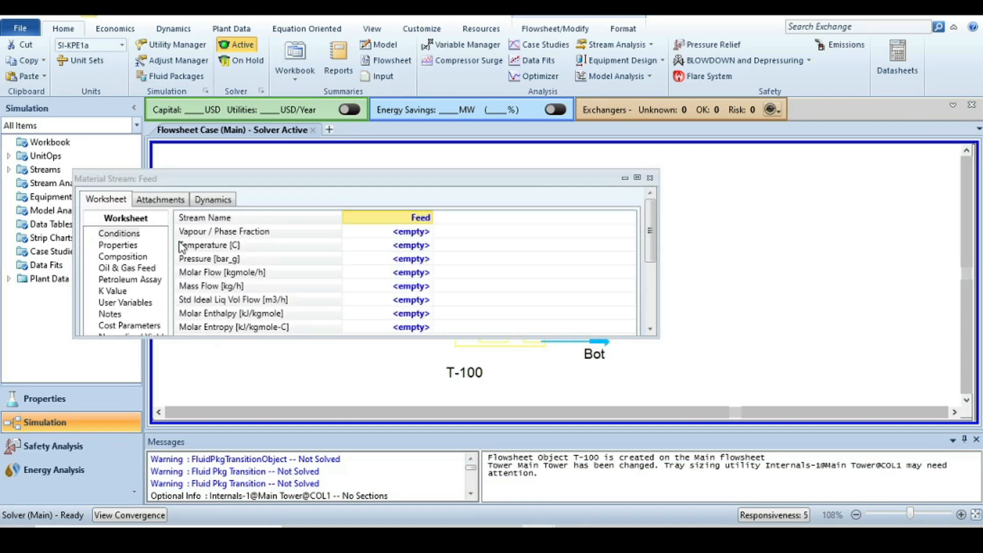
{"action": "scroll", "coordinate": [492, 245], "scroll_direction": "down", "scroll_amount": 5}
{"action": "scroll", "coordinate": [486, 259], "scroll_direction": "up", "scroll_amount": 5}
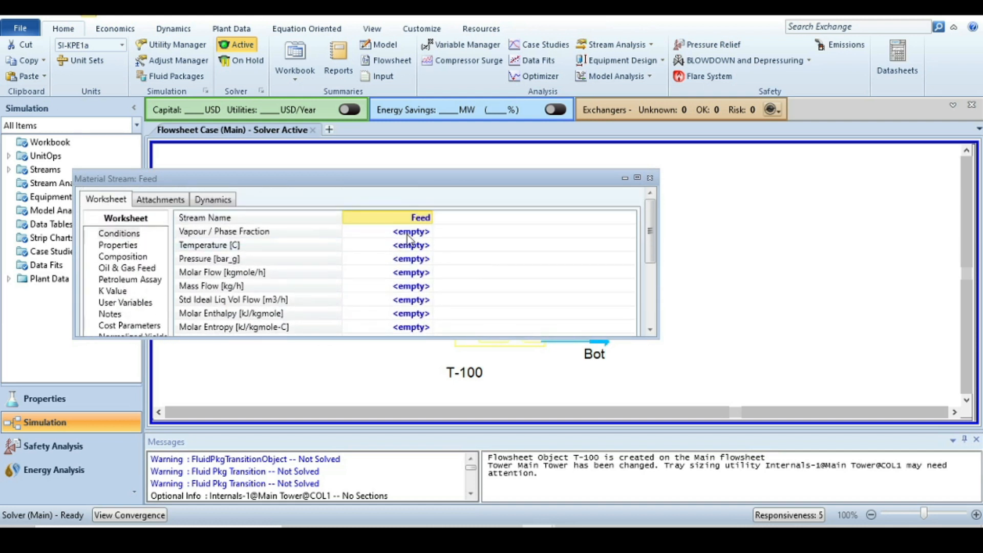
{"action": "left_click", "coordinate": [407, 234]}
{"action": "type", "text": "0"}
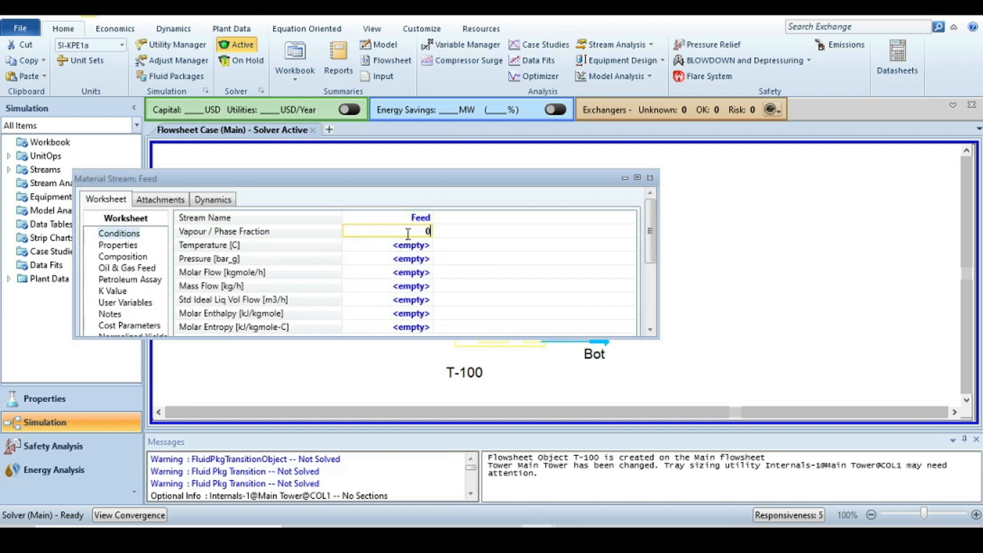
{"action": "key", "text": "Return"}
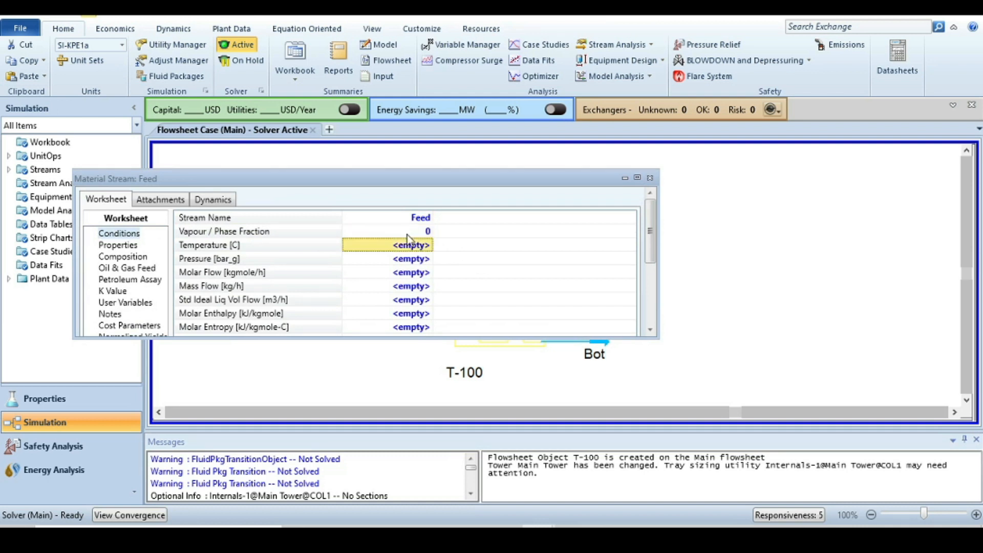
Set the Feed stream's pressure to 10 bar_g
{"action": "key", "text": "Down"}
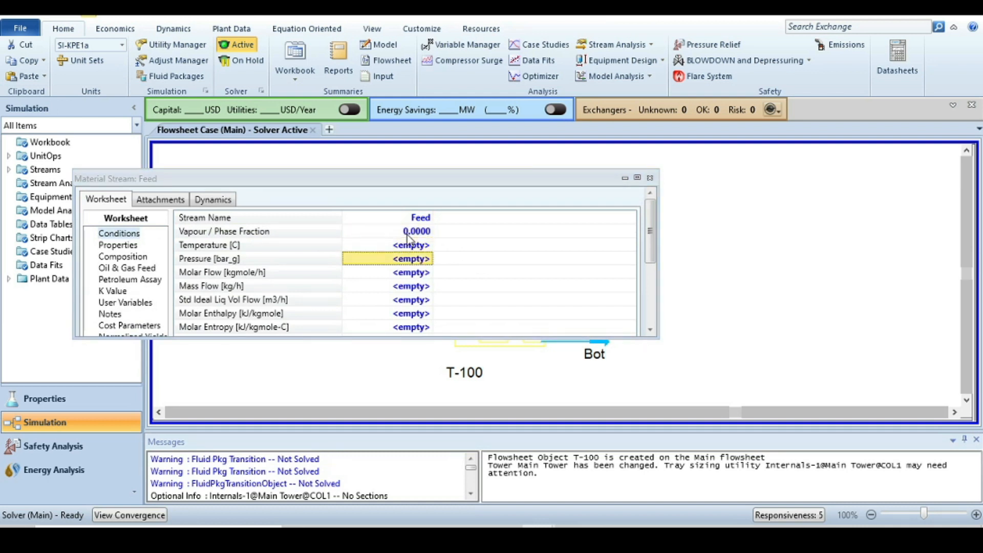
{"action": "type", "text": "10"}
{"action": "key", "text": "Return"}
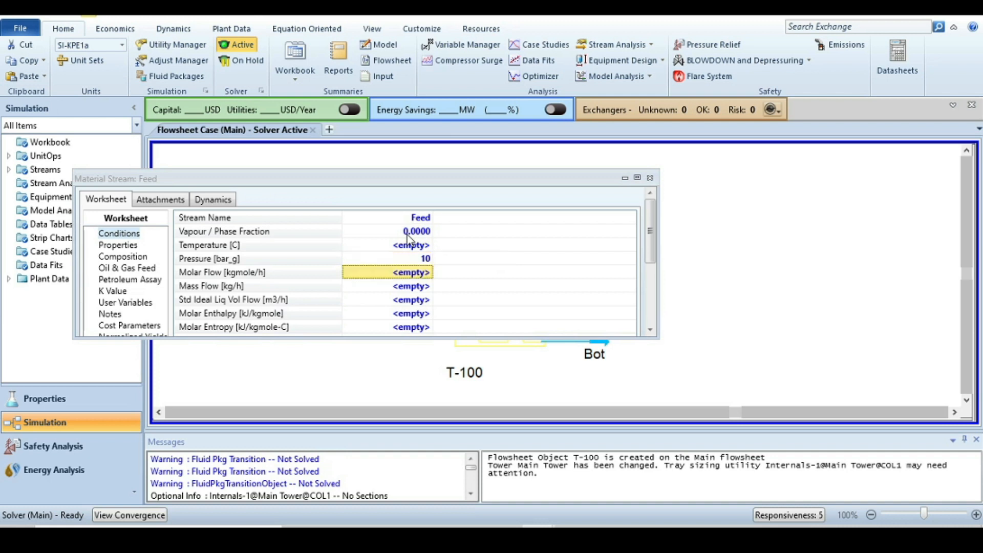
Set the Feed molar flow to 1000 kgmole/h and open the stream's composition page
{"action": "key", "text": "Down"}
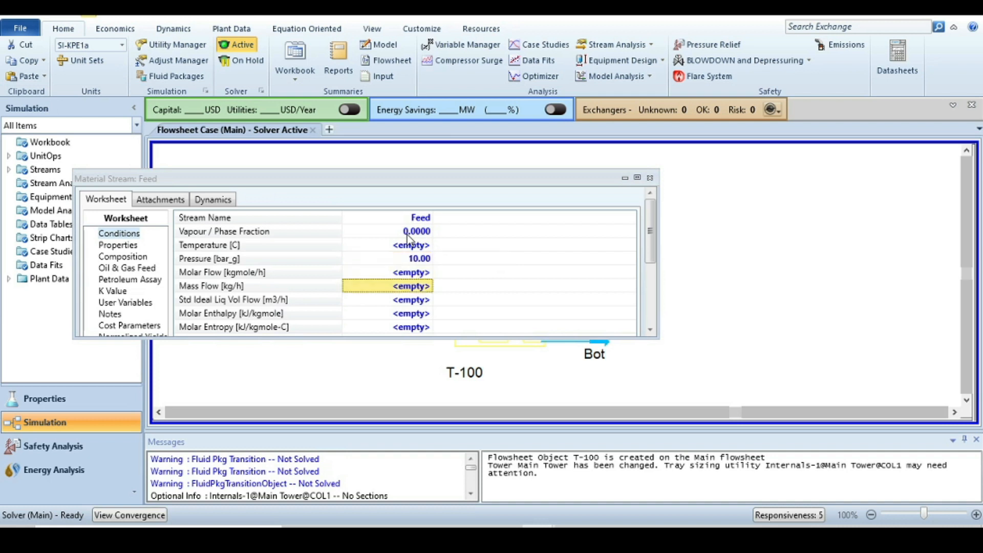
{"action": "key", "text": "Up"}
{"action": "type", "text": "1000"}
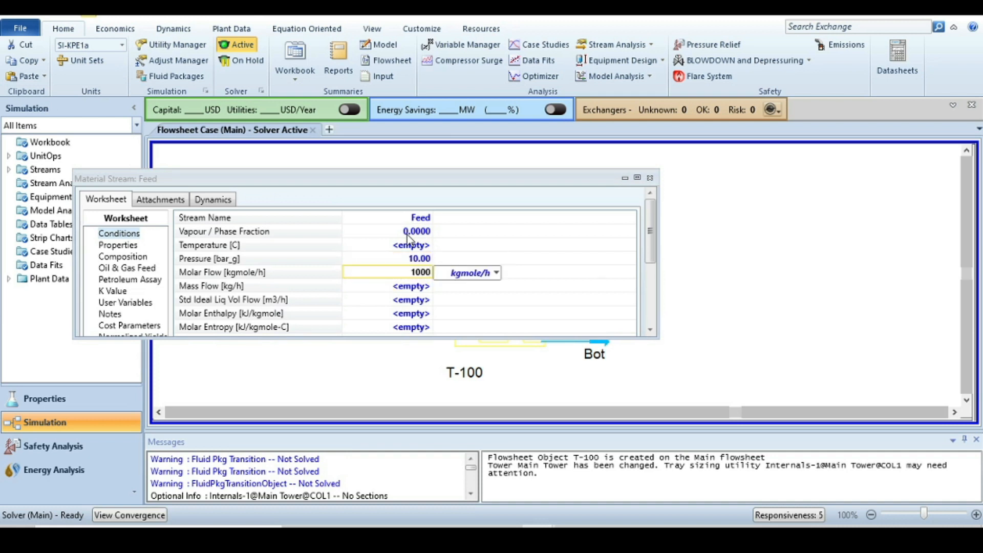
{"action": "key", "text": "Return"}
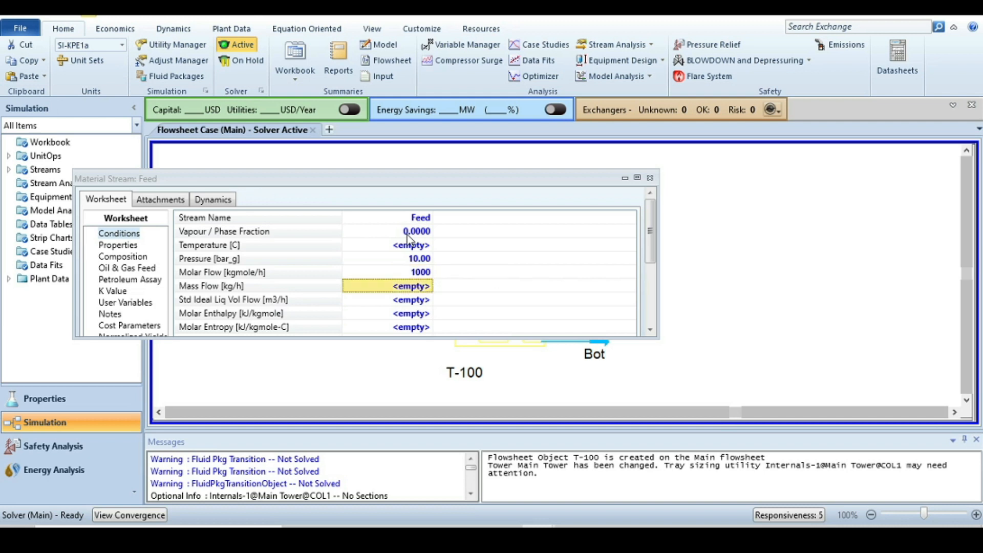
{"action": "left_click", "coordinate": [133, 258]}
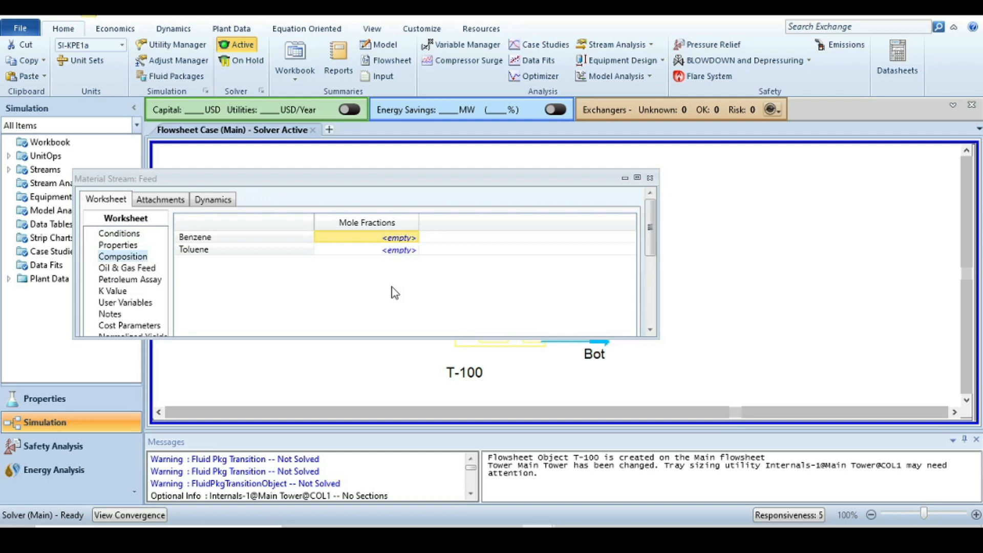
Set the Feed composition to 0.5 benzene and 0.5 toluene mole fractions
{"action": "type", "text": "0.5"}
{"action": "key", "text": "Return"}
{"action": "type", "text": "0"}
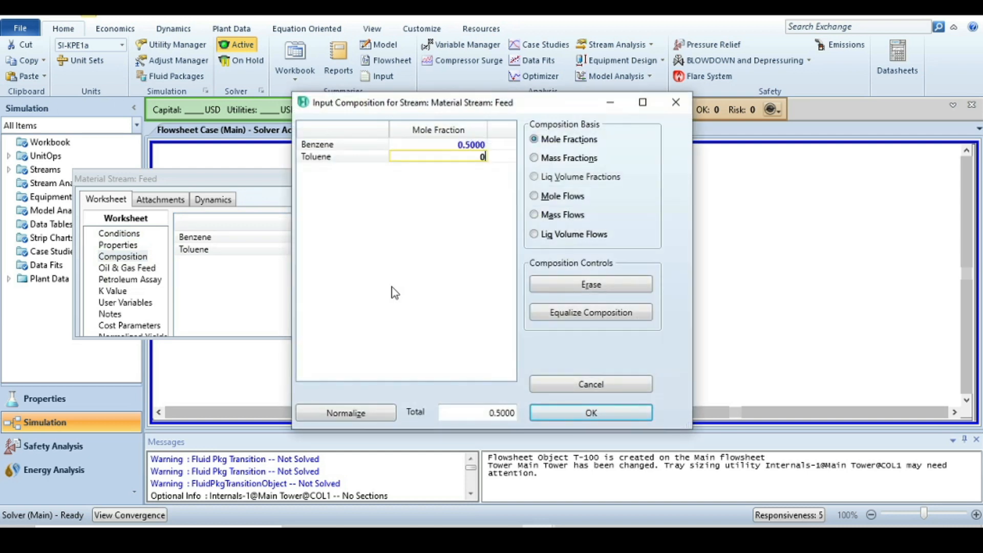
{"action": "type", "text": ".5"}
{"action": "key", "text": "Return"}
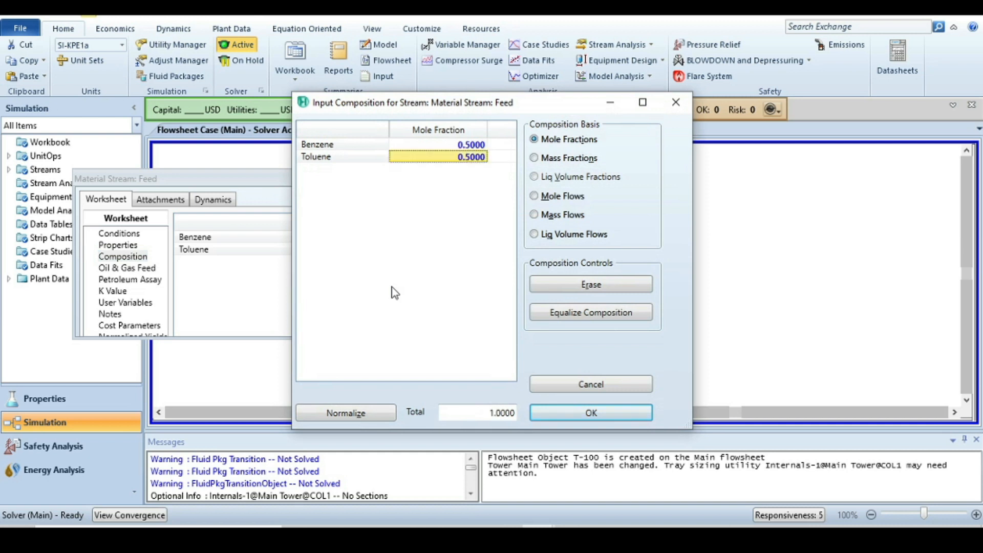
{"action": "left_click", "coordinate": [556, 417]}
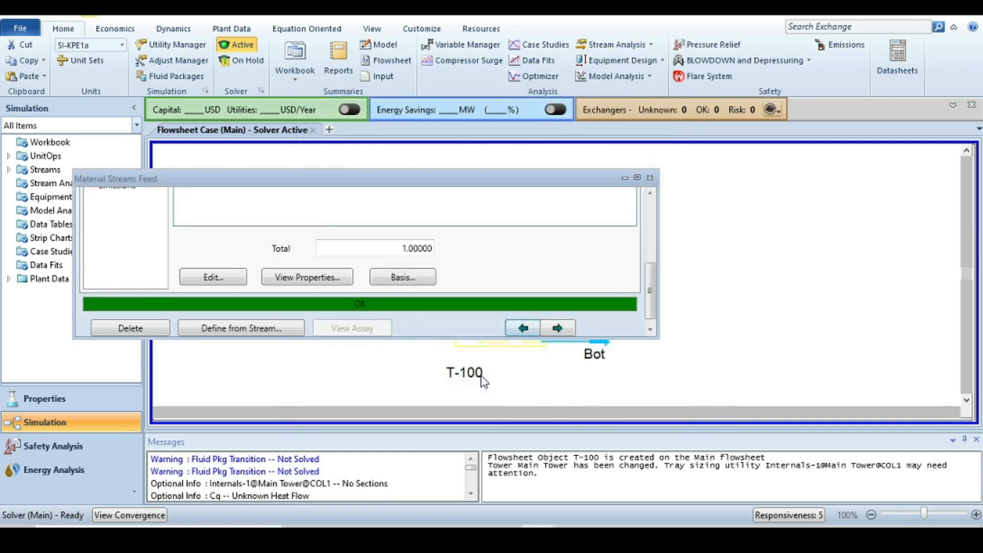
Close the Feed window, open column T-100 and run it from its monitor page
{"action": "left_click", "coordinate": [650, 178]}
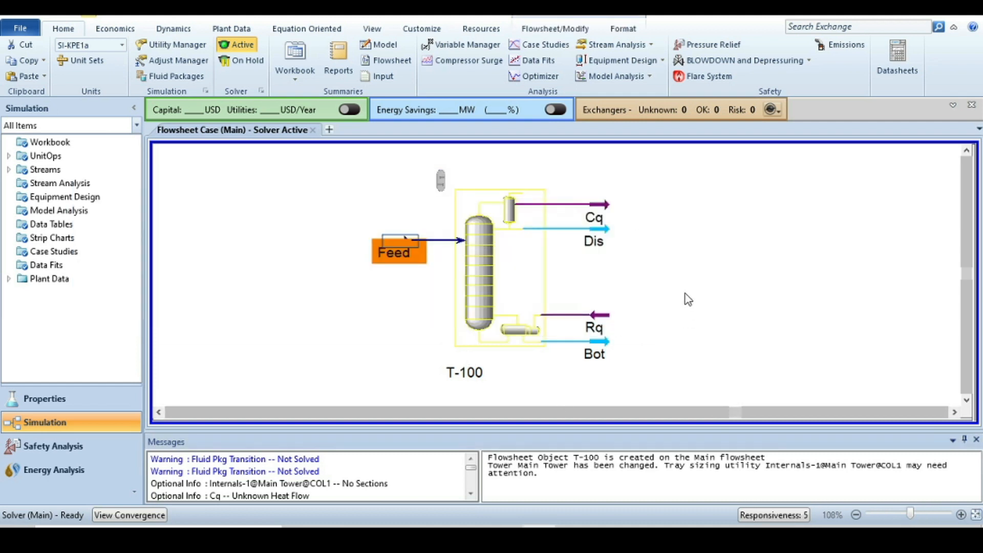
{"action": "left_click", "coordinate": [479, 258]}
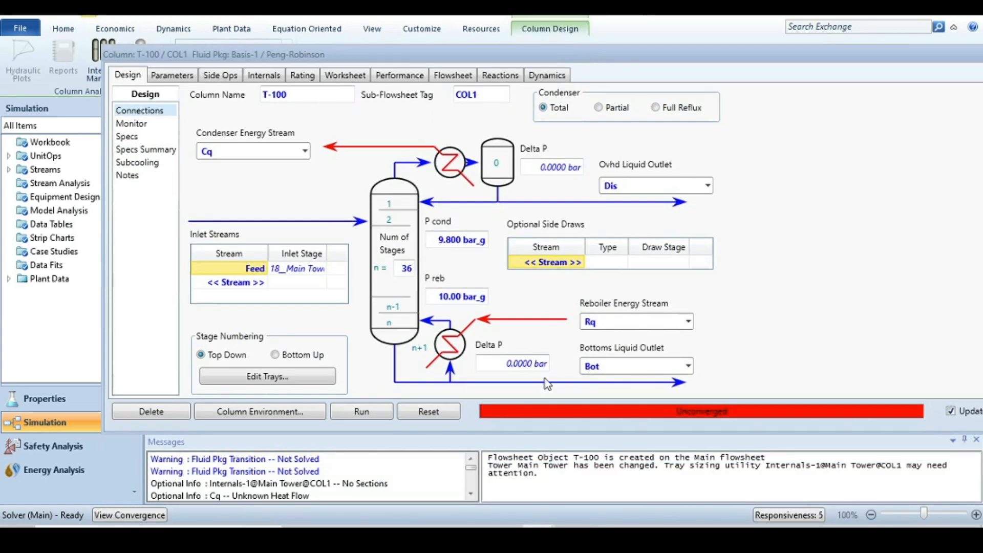
{"action": "left_click", "coordinate": [132, 125]}
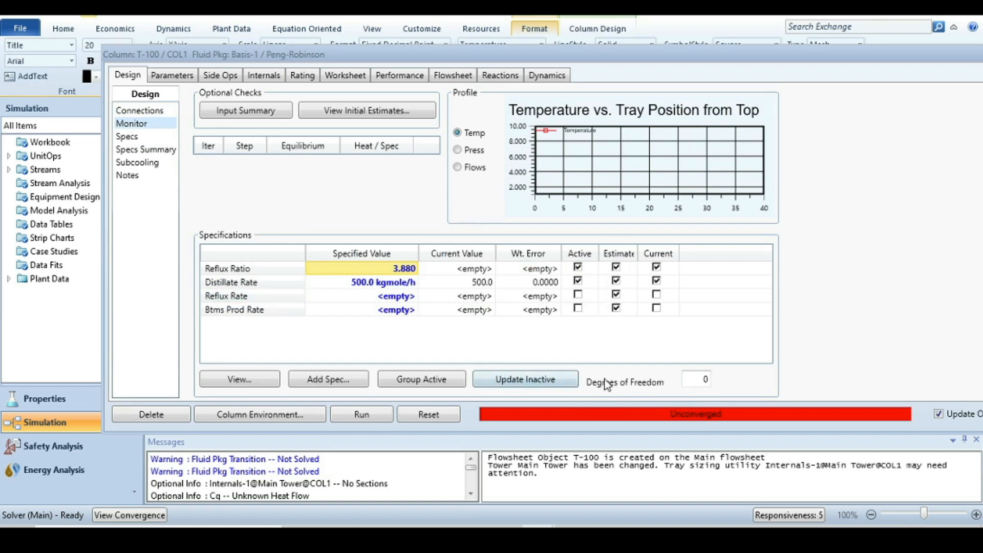
{"action": "left_click", "coordinate": [362, 416]}
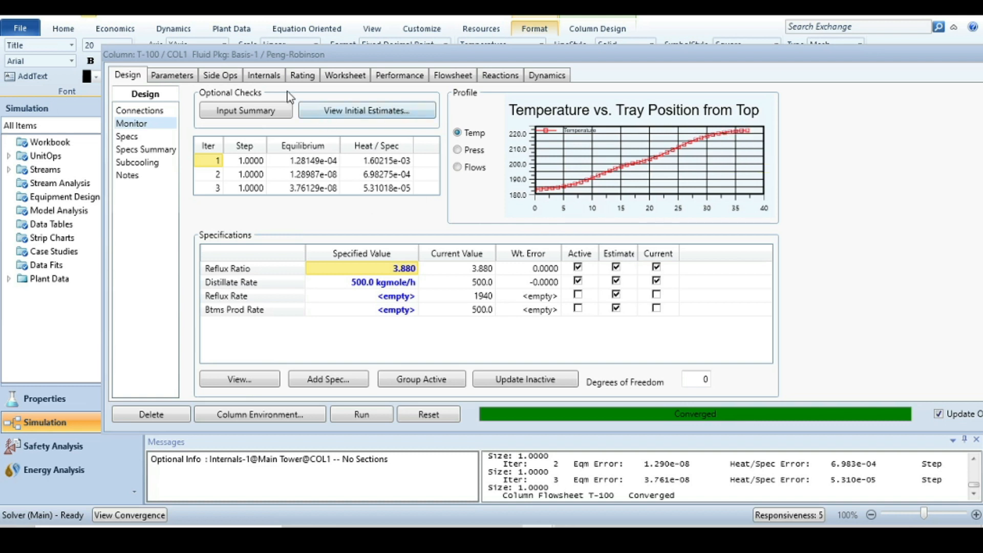
Review the column's performance summary, column profiles, flowsheet streams and worksheet compositions
{"action": "left_click", "coordinate": [405, 76]}
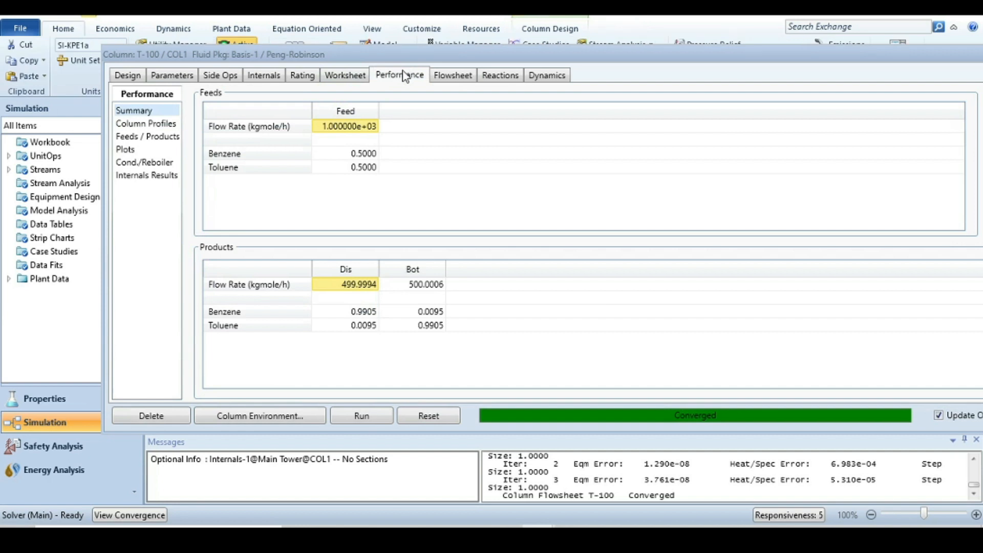
{"action": "left_click", "coordinate": [156, 125]}
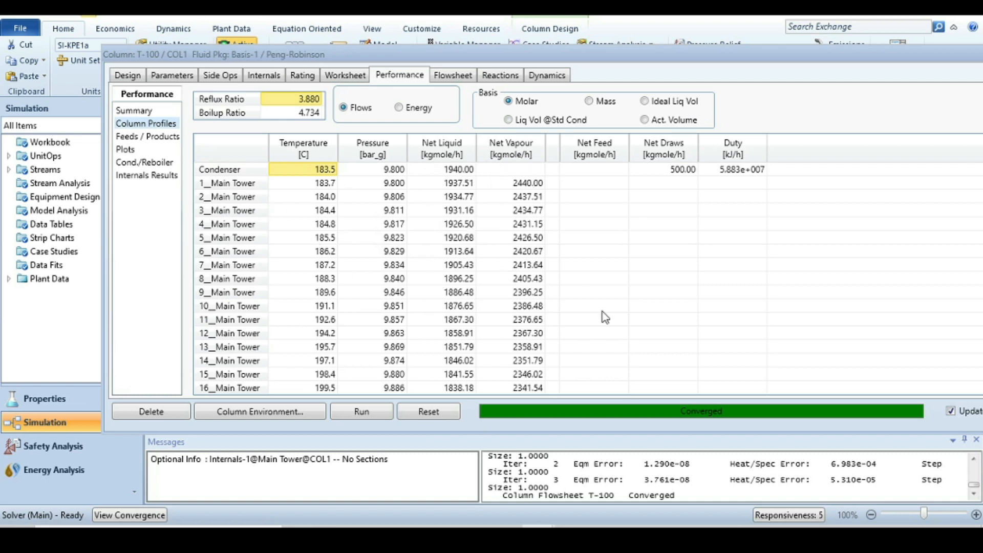
{"action": "left_click", "coordinate": [453, 77]}
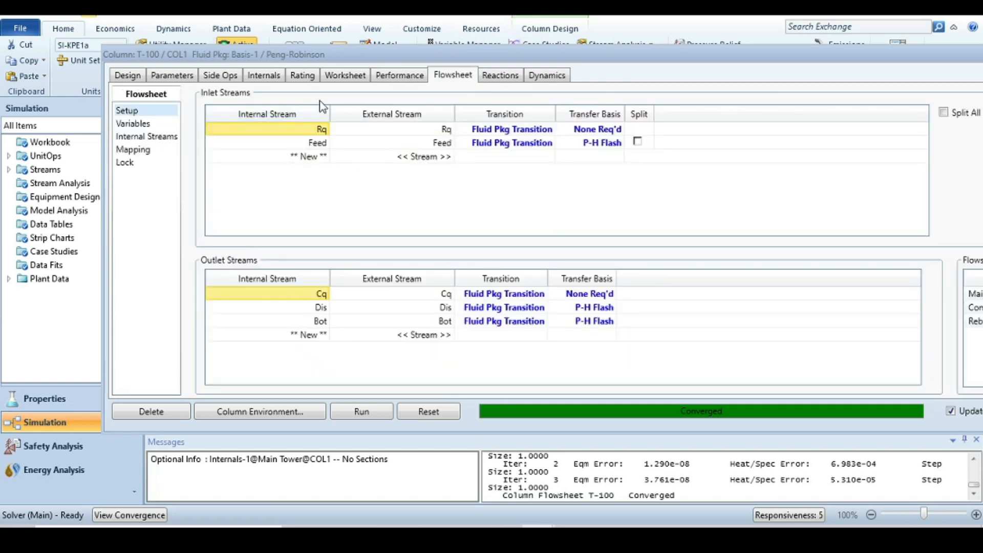
{"action": "left_click", "coordinate": [346, 75]}
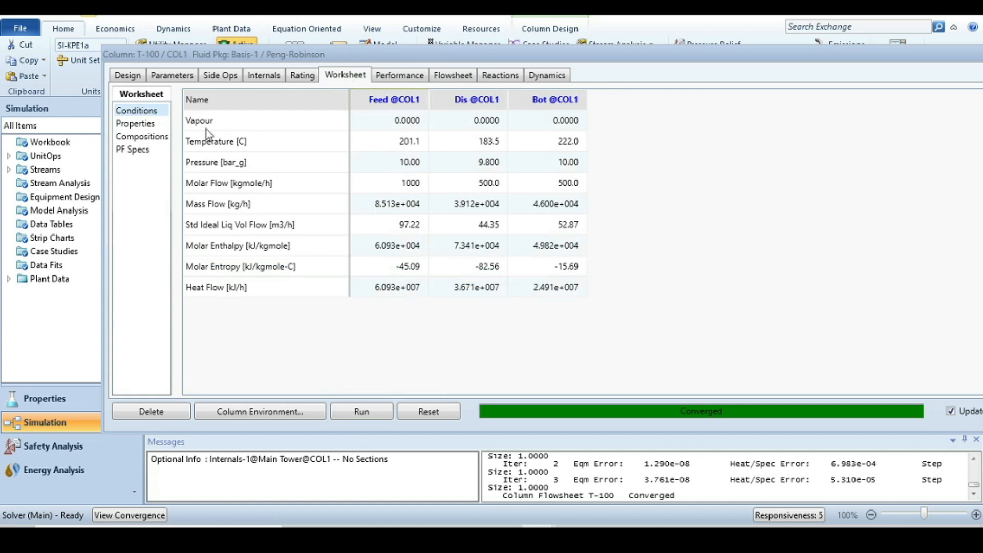
{"action": "left_click", "coordinate": [154, 139]}
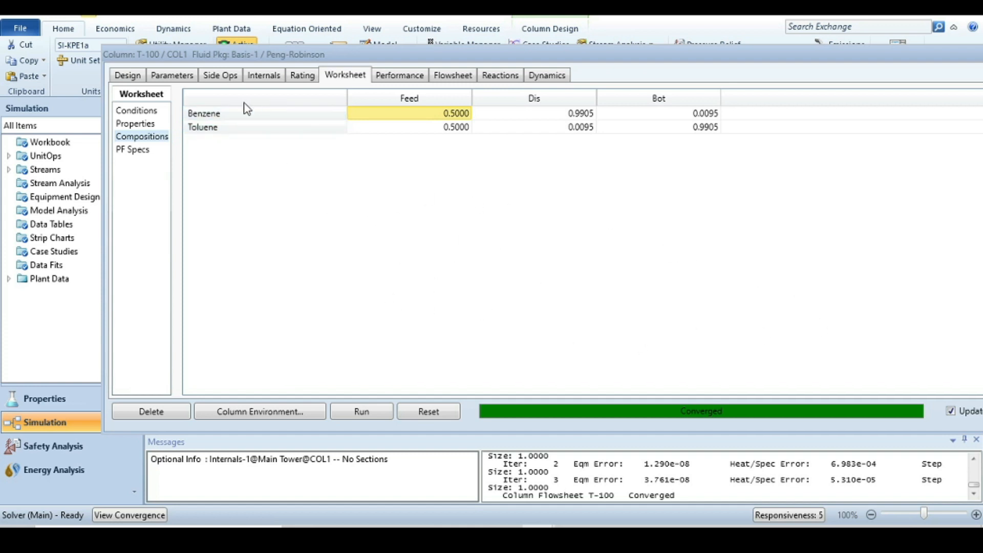
Auto-section the column internals
{"action": "left_click", "coordinate": [261, 79]}
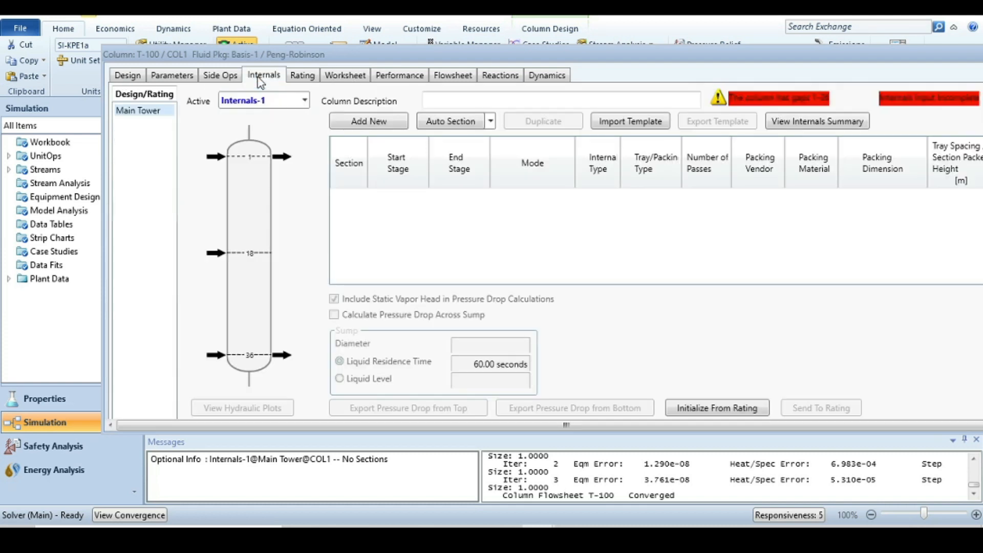
{"action": "left_click_drag", "start_coordinate": [656, 54], "coordinate": [569, 43]}
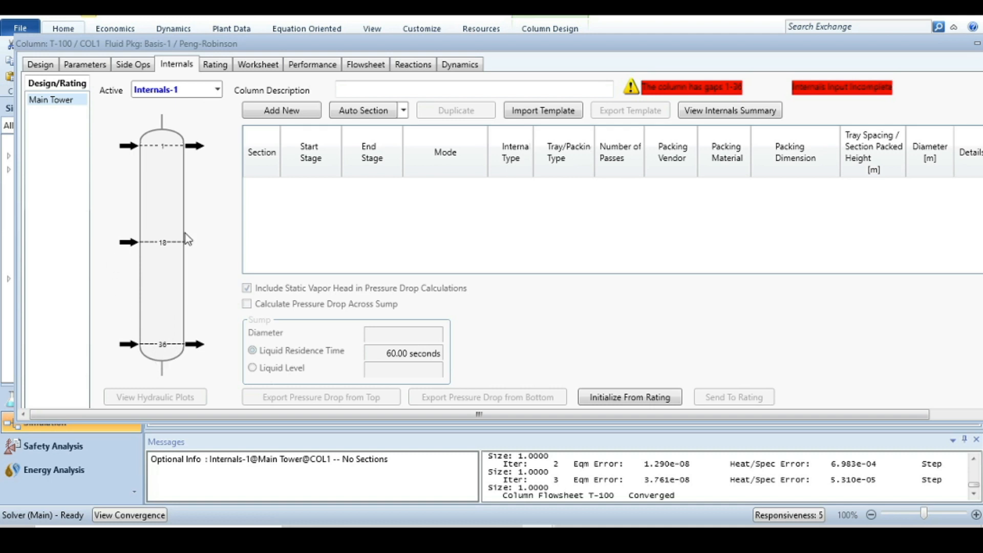
{"action": "left_click", "coordinate": [367, 113]}
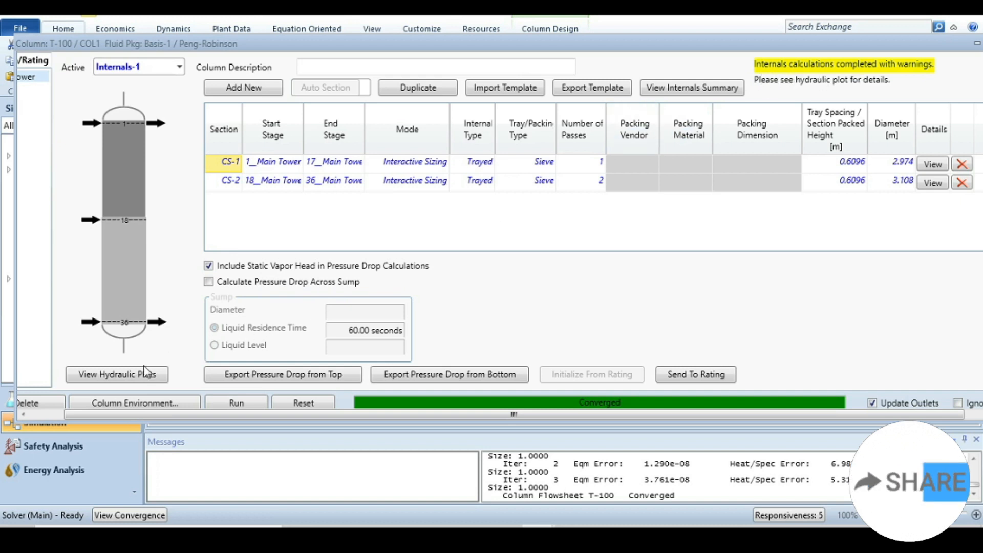
Open the hydraulic plots and examine the stage 1 operating chart and its warnings
{"action": "left_click", "coordinate": [113, 374]}
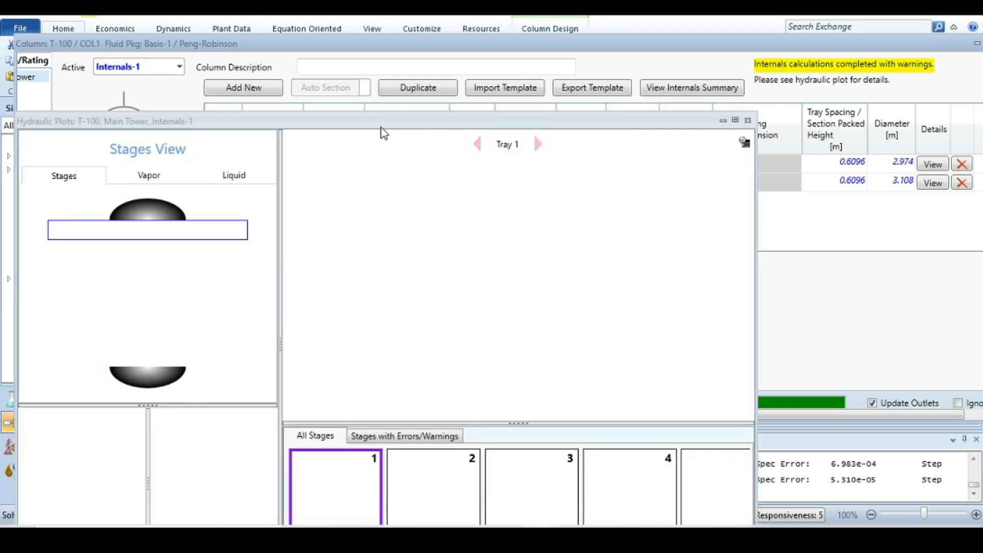
{"action": "left_click_drag", "start_coordinate": [716, 123], "coordinate": [721, 19]}
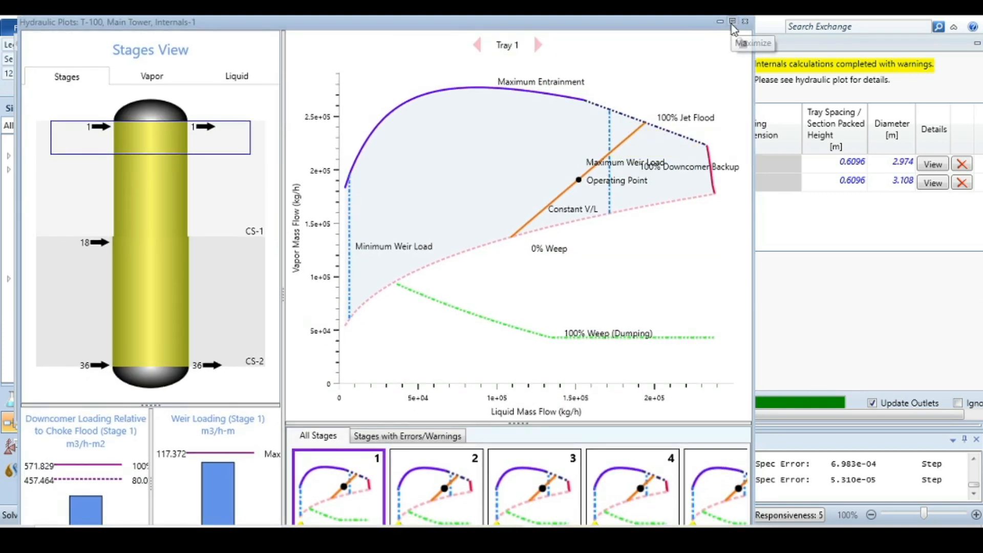
{"action": "left_click", "coordinate": [732, 23]}
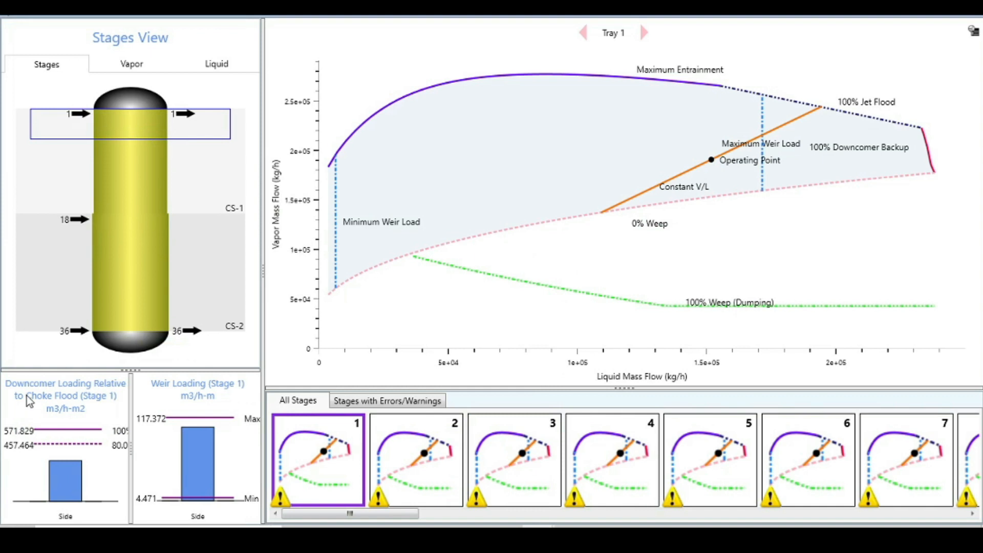
{"action": "left_click", "coordinate": [279, 498]}
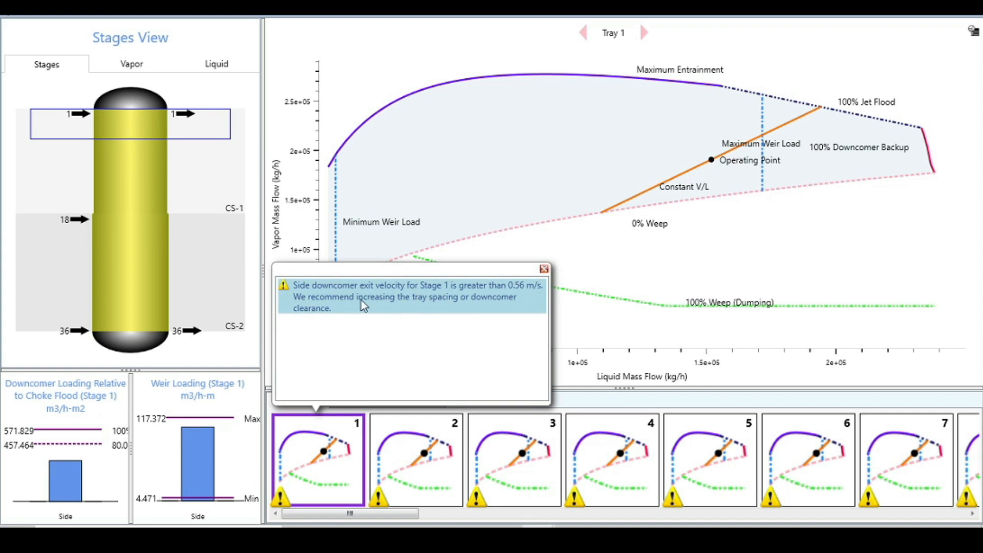
{"action": "left_click", "coordinate": [543, 269]}
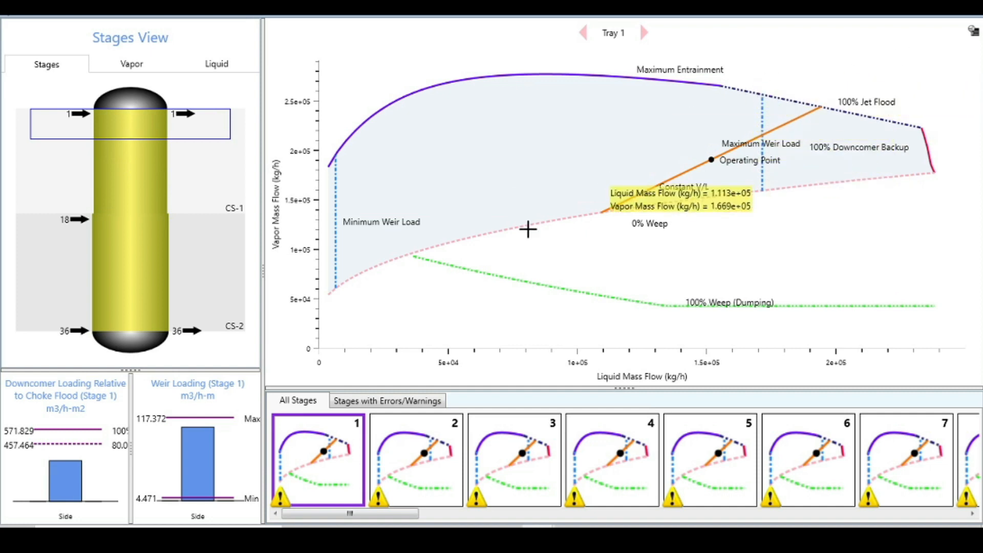
{"action": "left_click", "coordinate": [353, 403]}
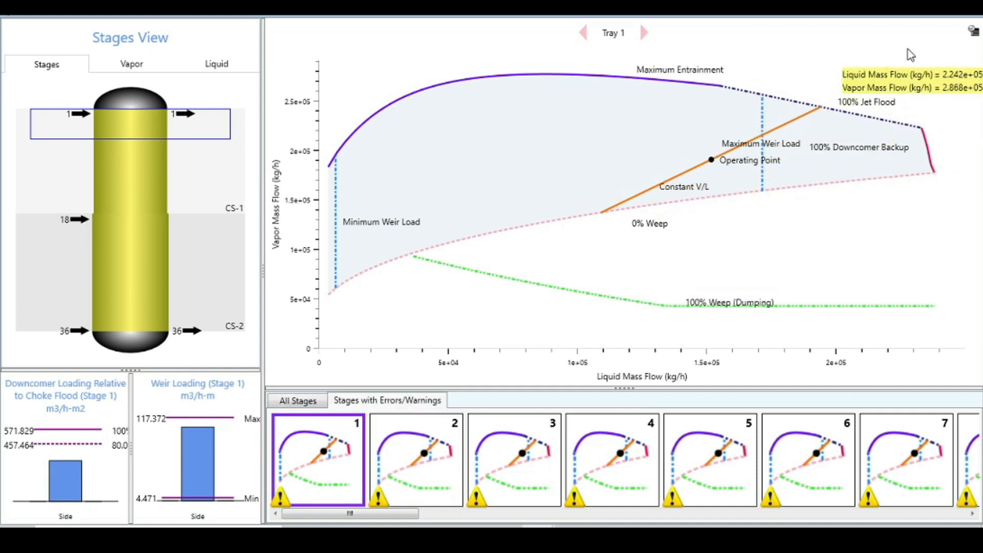
{"action": "left_click", "coordinate": [965, 16]}
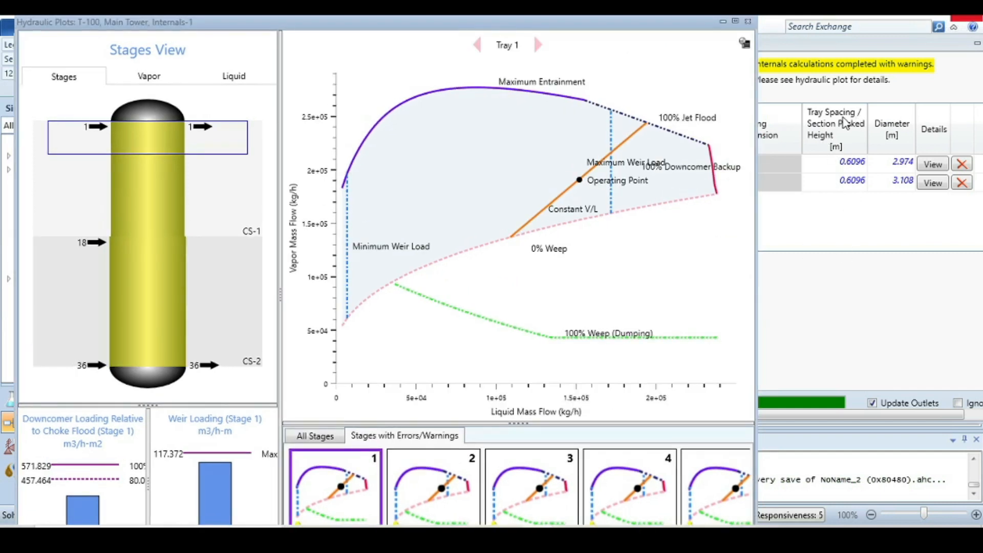
Set the CS-1 tray spacing to 0.8 m
{"action": "left_click", "coordinate": [850, 163]}
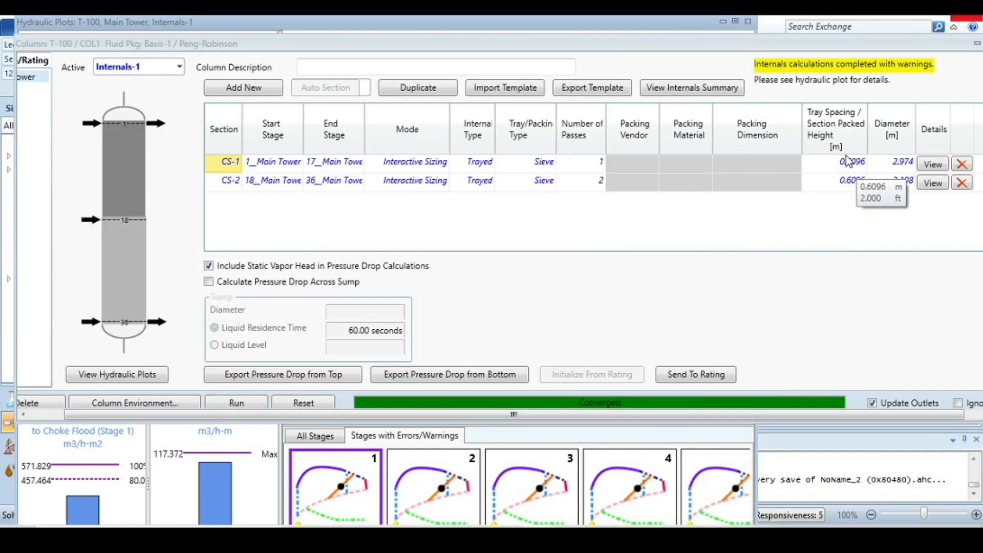
{"action": "left_click", "coordinate": [845, 160]}
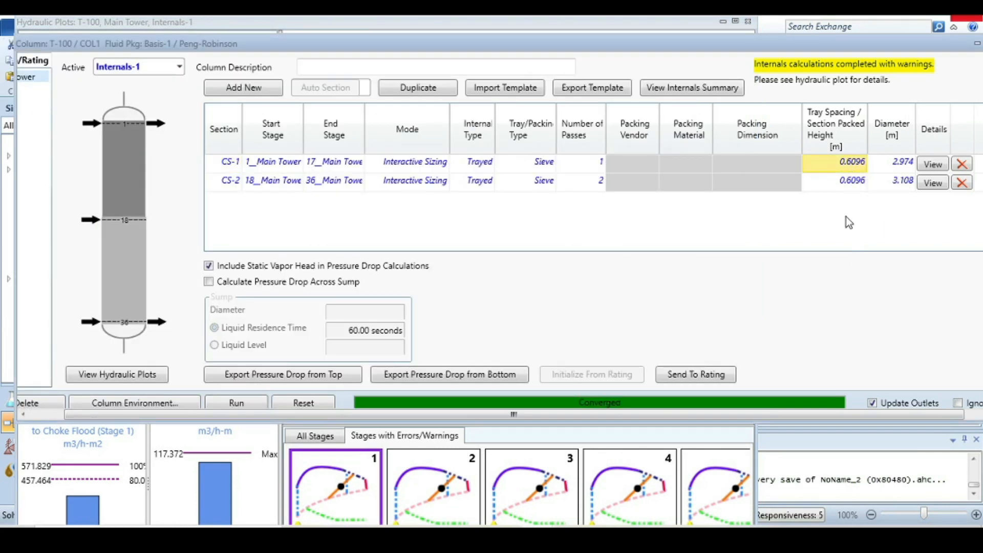
{"action": "type", "text": "0"}
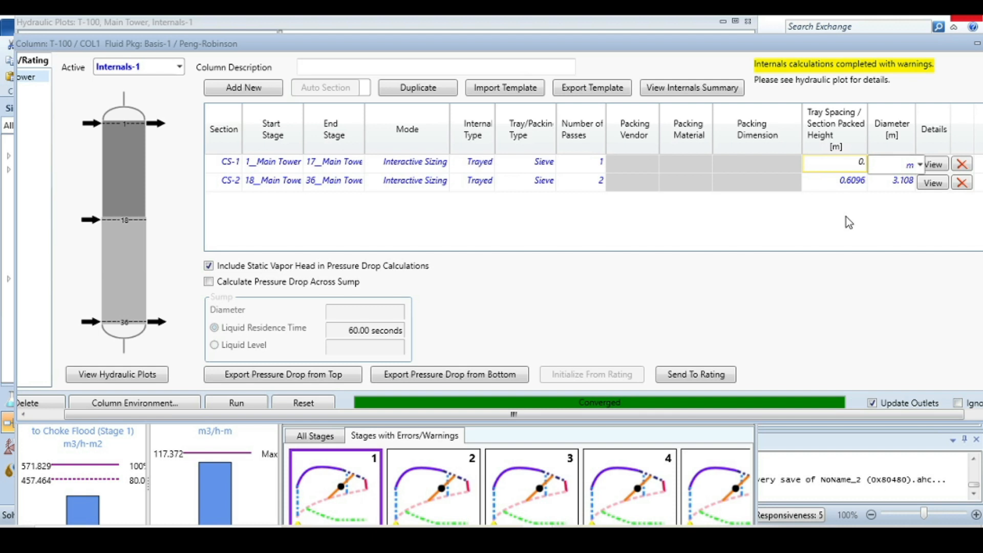
{"action": "type", "text": ".8"}
{"action": "key", "text": "Return"}
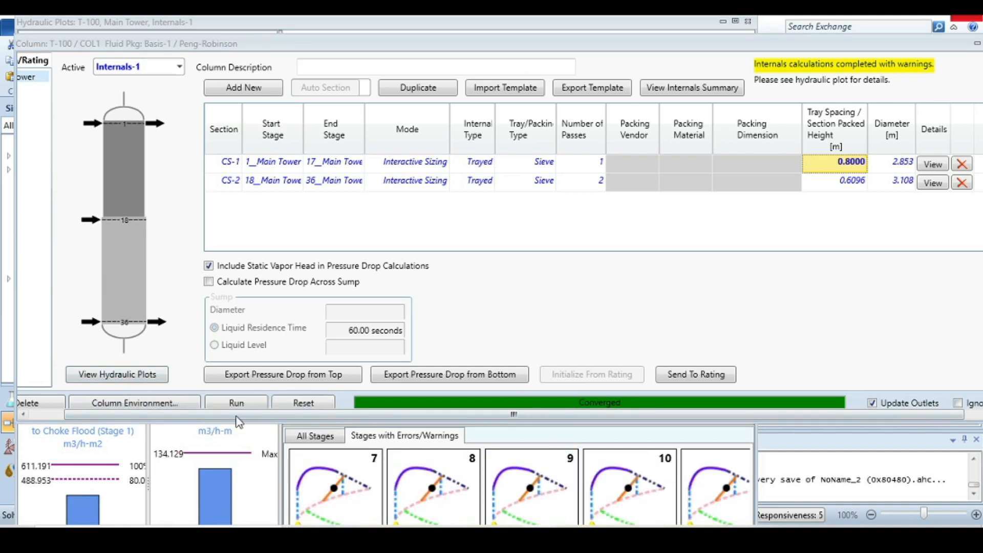
Close the hydraulic plots and set the CS-1 tray spacing to 0.82 m
{"action": "left_click", "coordinate": [266, 438]}
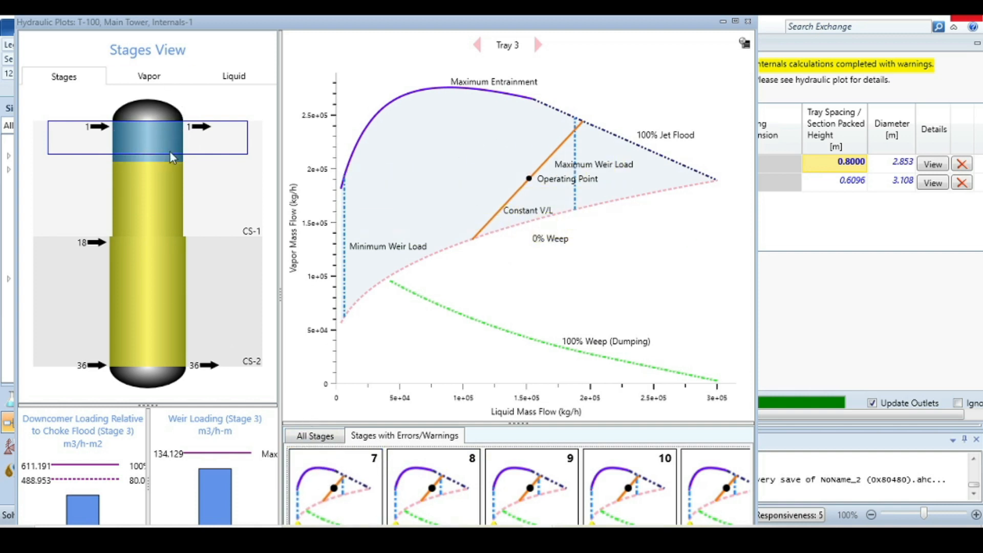
{"action": "left_click", "coordinate": [748, 21]}
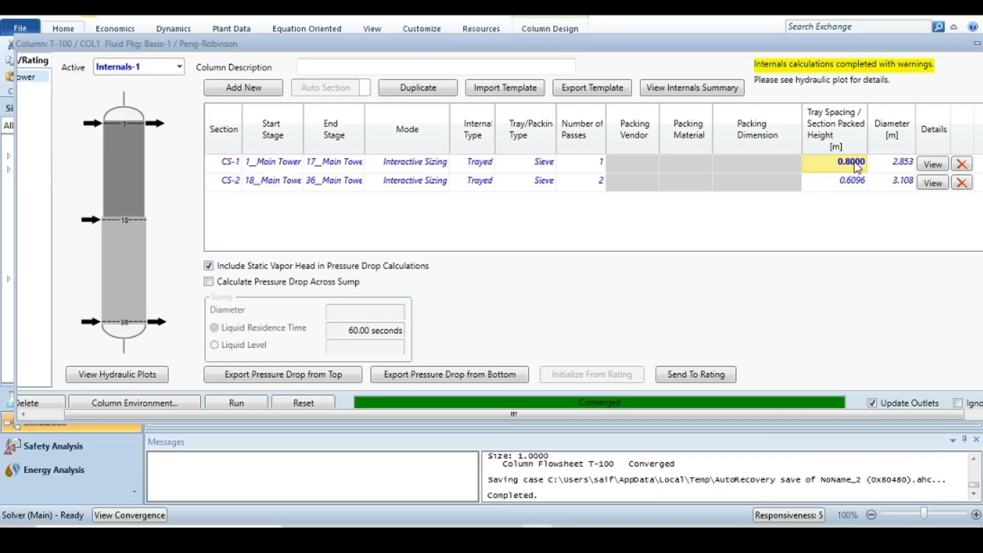
{"action": "left_click", "coordinate": [856, 167]}
{"action": "type", "text": "0.8"}
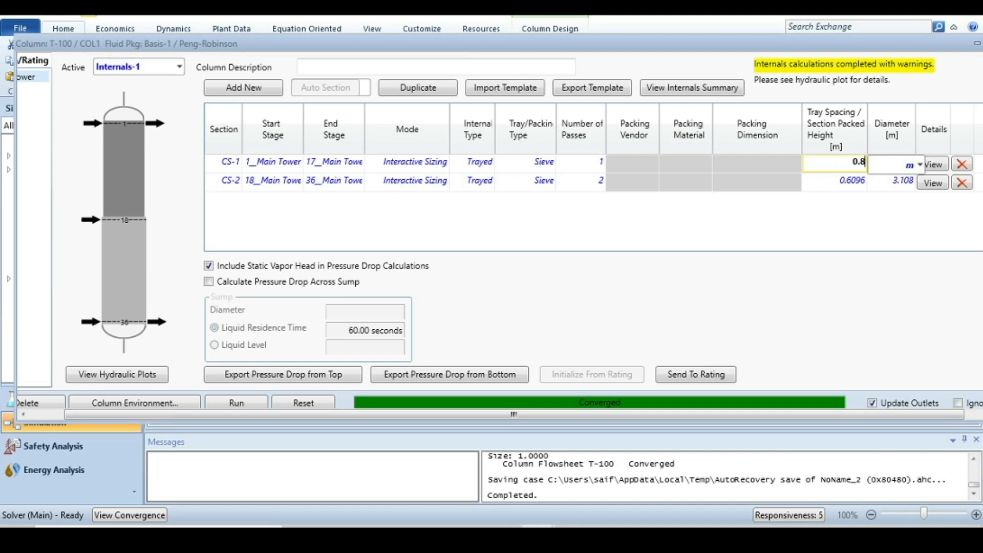
{"action": "type", "text": "2"}
{"action": "key", "text": "Return"}
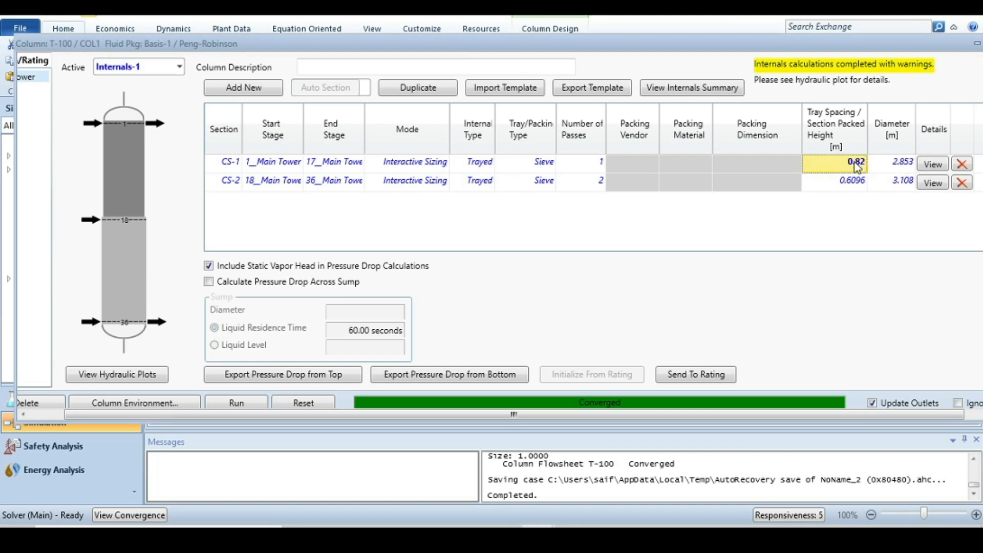
Set the CS-2 tray spacing to 0.83 m and reopen the hydraulic plots
{"action": "left_click", "coordinate": [847, 188]}
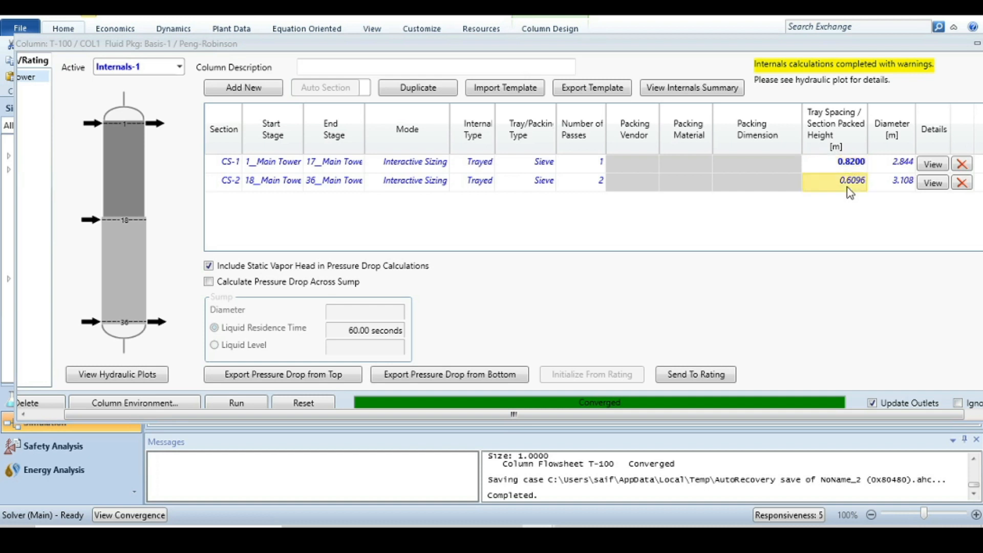
{"action": "type", "text": "0.8"}
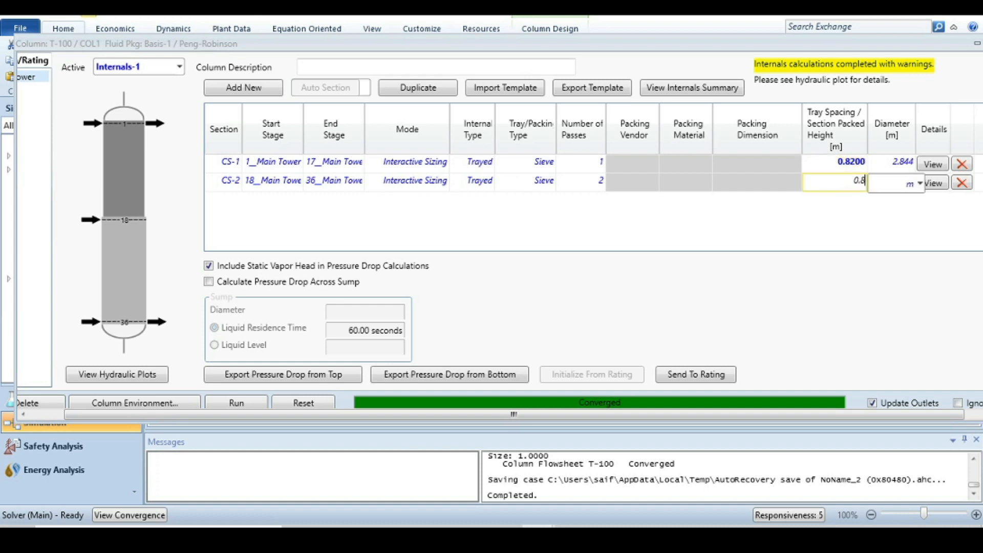
{"action": "type", "text": "3"}
{"action": "key", "text": "Return"}
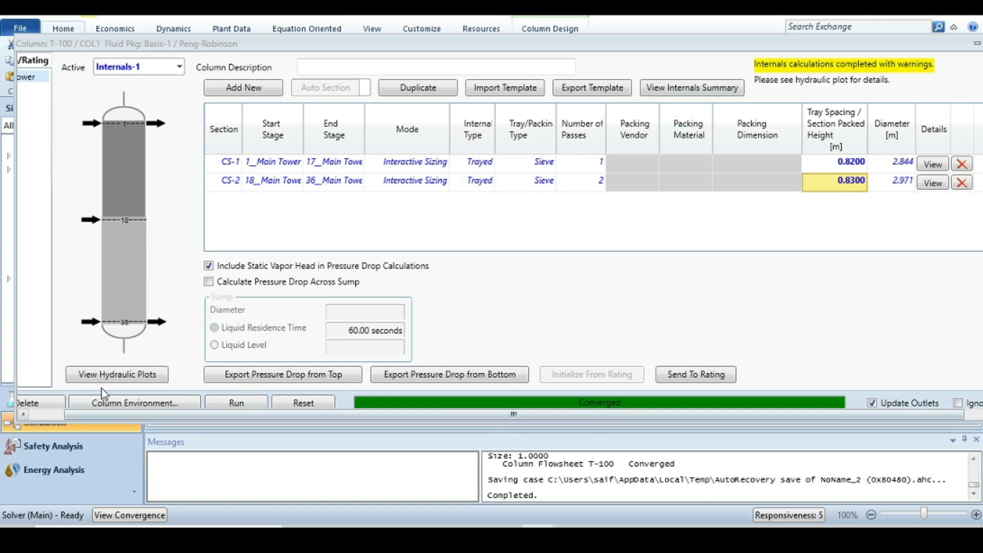
{"action": "left_click", "coordinate": [118, 376]}
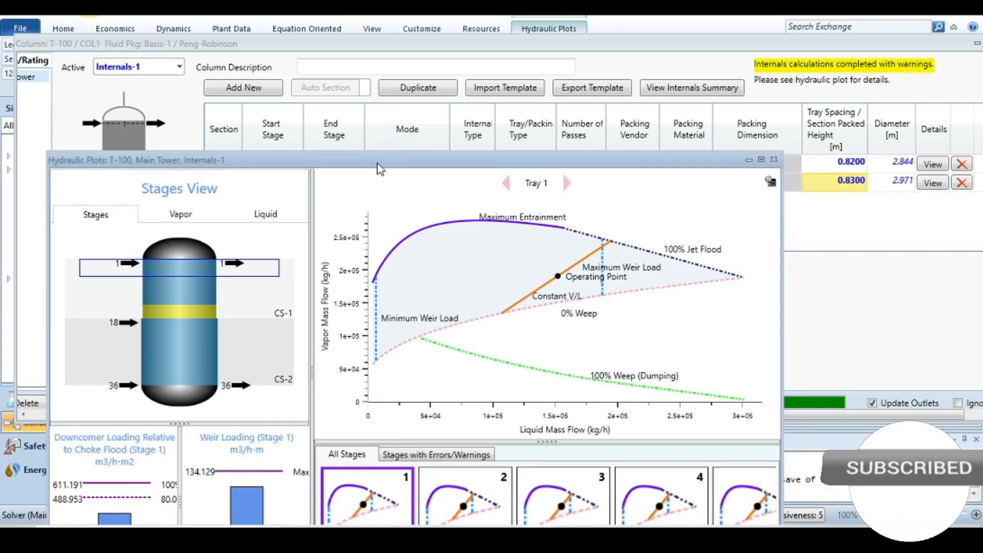
{"action": "left_click_drag", "start_coordinate": [383, 154], "coordinate": [409, 82]}
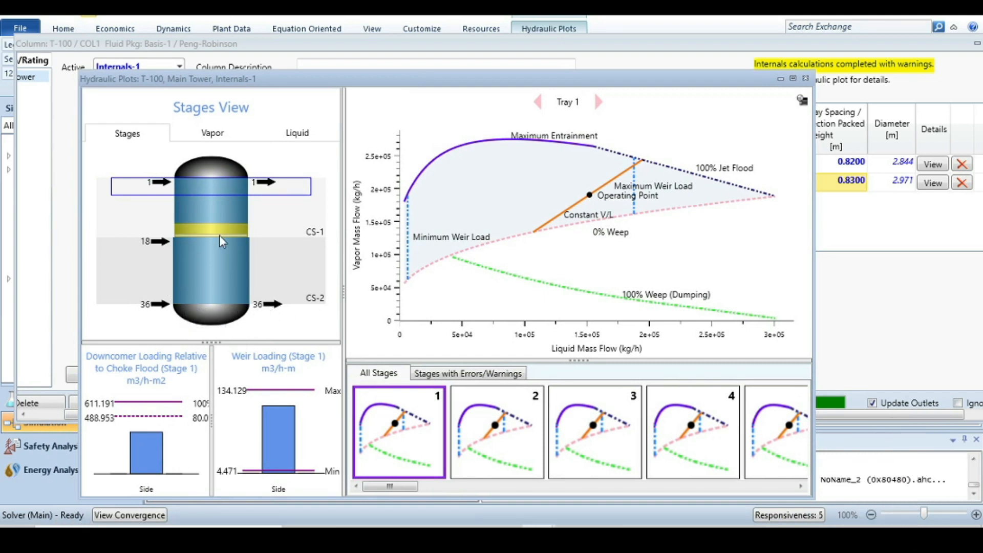
Close the hydraulic plots and set the CS-1 tray spacing to 0.84 m
{"action": "left_click", "coordinate": [278, 264]}
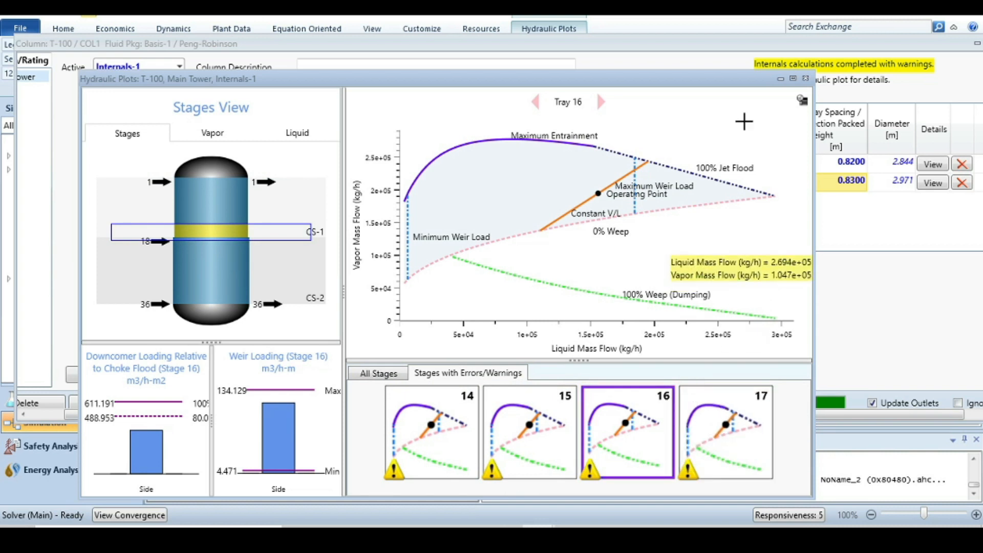
{"action": "left_click", "coordinate": [805, 79]}
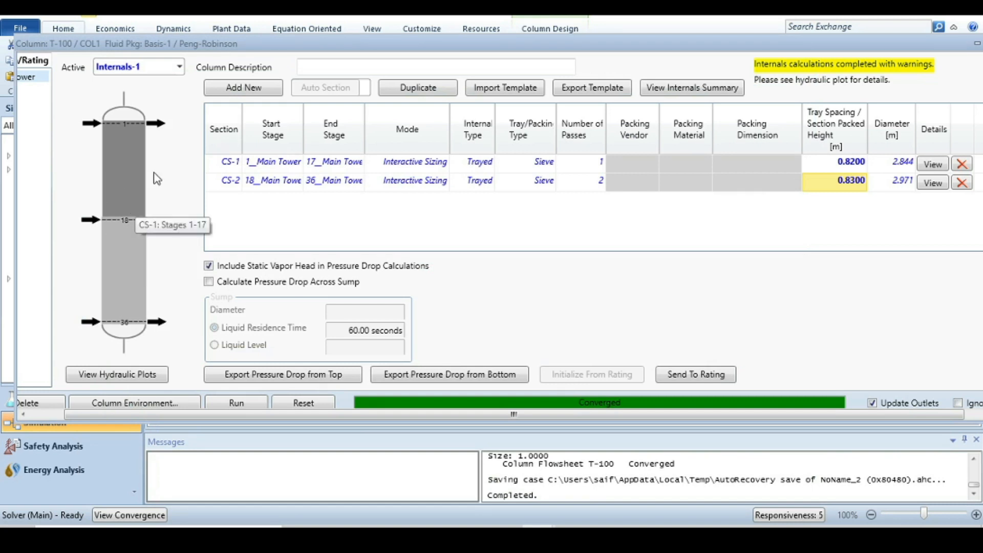
{"action": "left_click", "coordinate": [854, 163]}
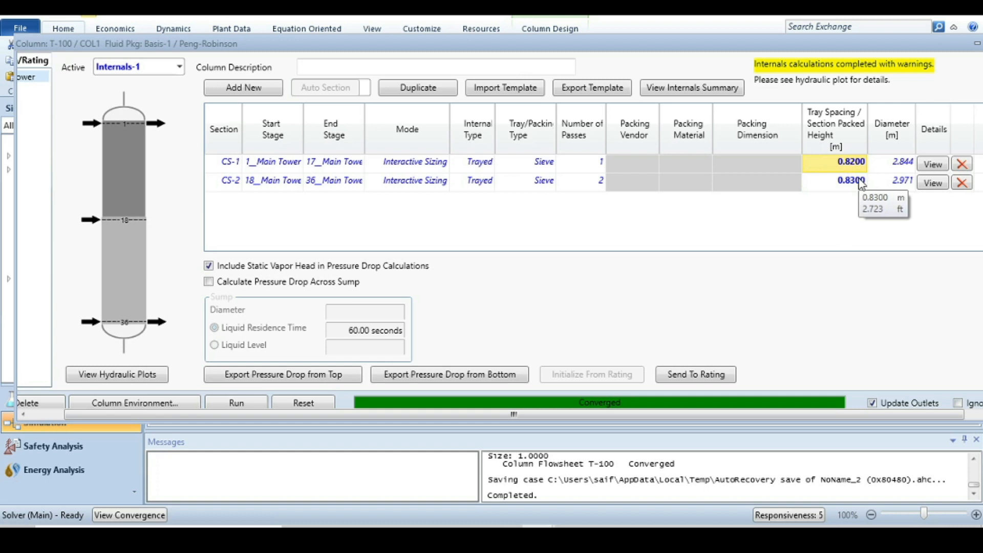
{"action": "type", "text": "0."}
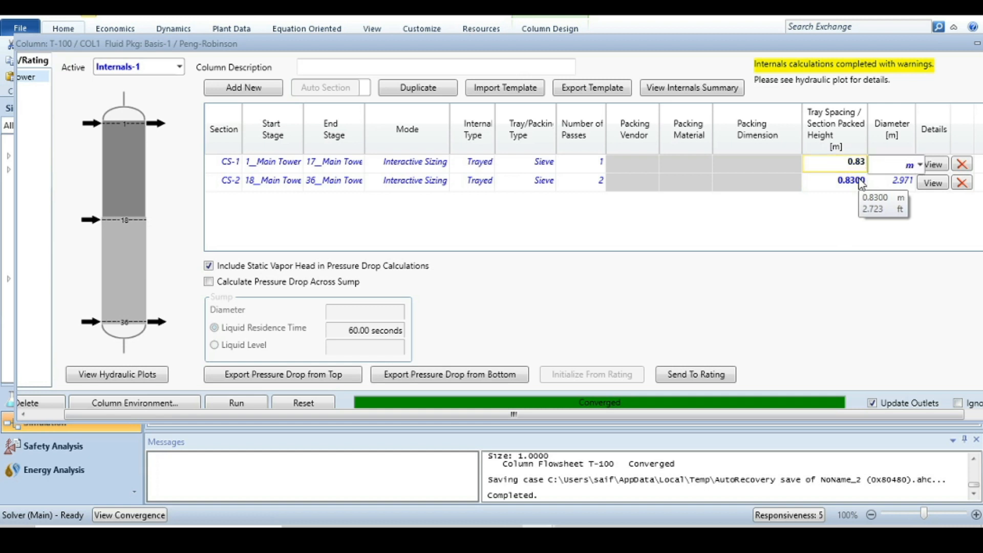
{"action": "key", "text": "Return"}
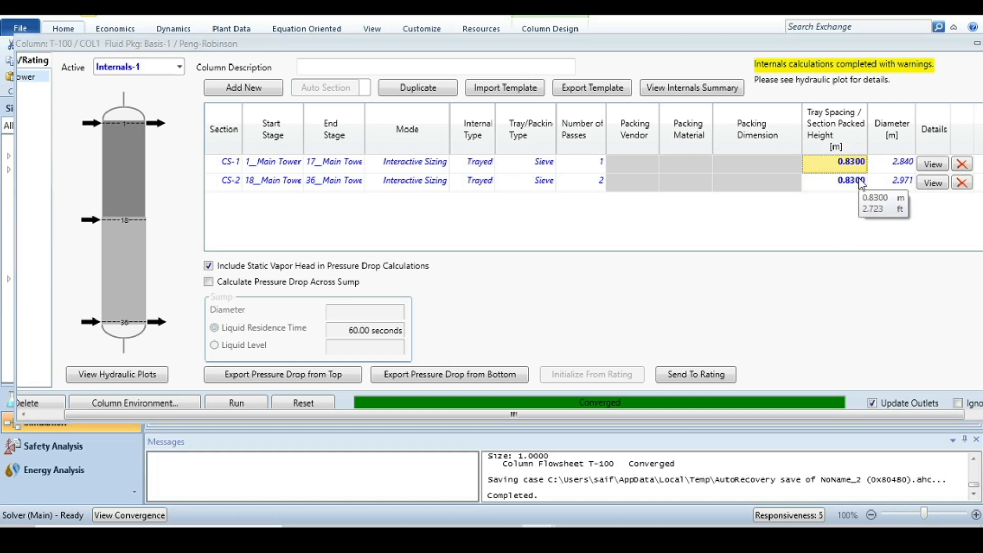
{"action": "left_click", "coordinate": [860, 162]}
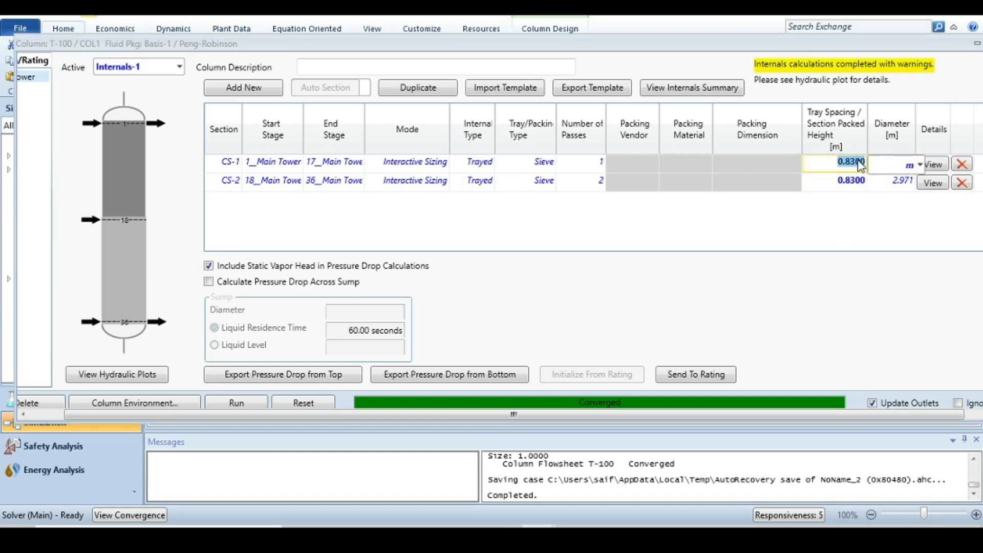
{"action": "left_click", "coordinate": [847, 163]}
{"action": "key", "text": "Return"}
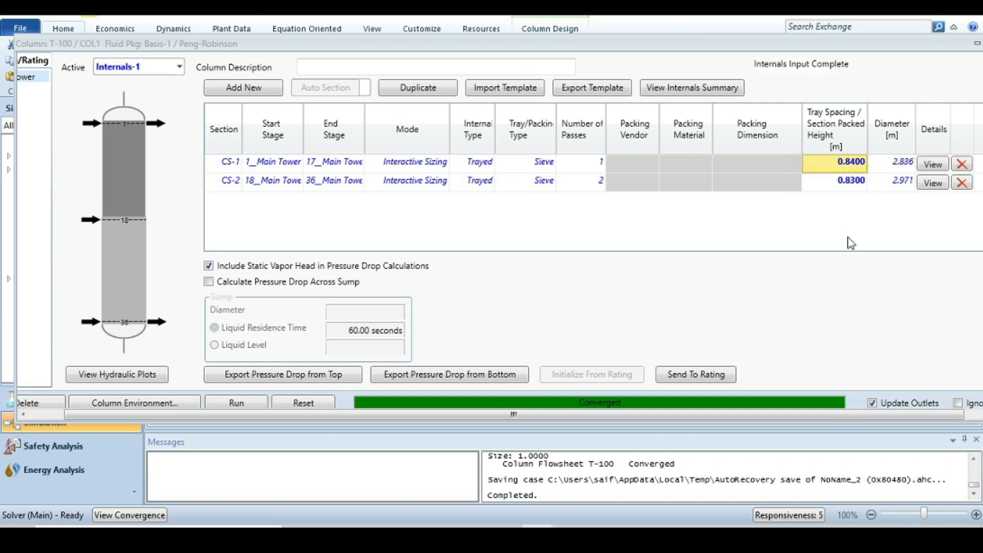
Reopen the hydraulic plots maximized, review the vapor and liquid flow profiles by stage, and close them
{"action": "left_click", "coordinate": [138, 379]}
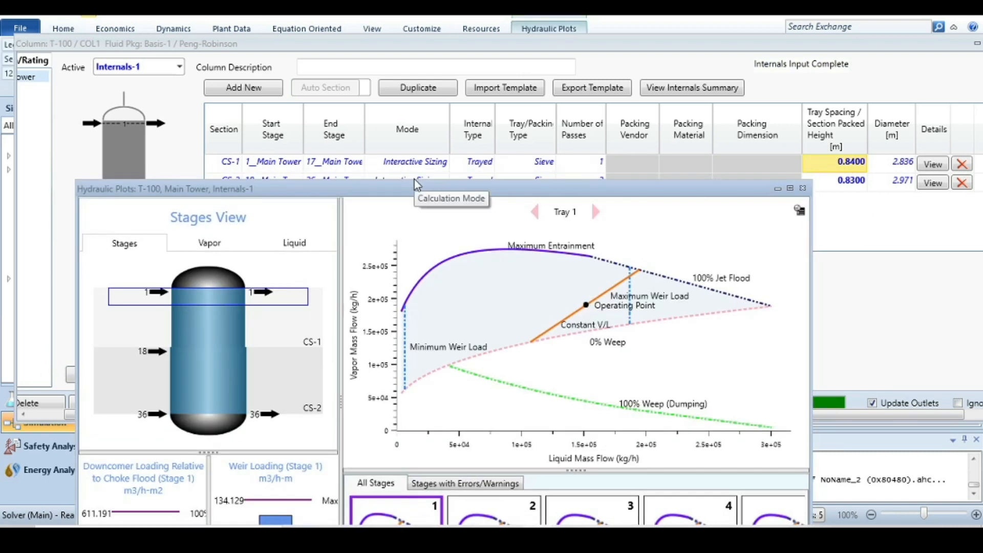
{"action": "left_click", "coordinate": [417, 184]}
{"action": "left_click", "coordinate": [366, 456]}
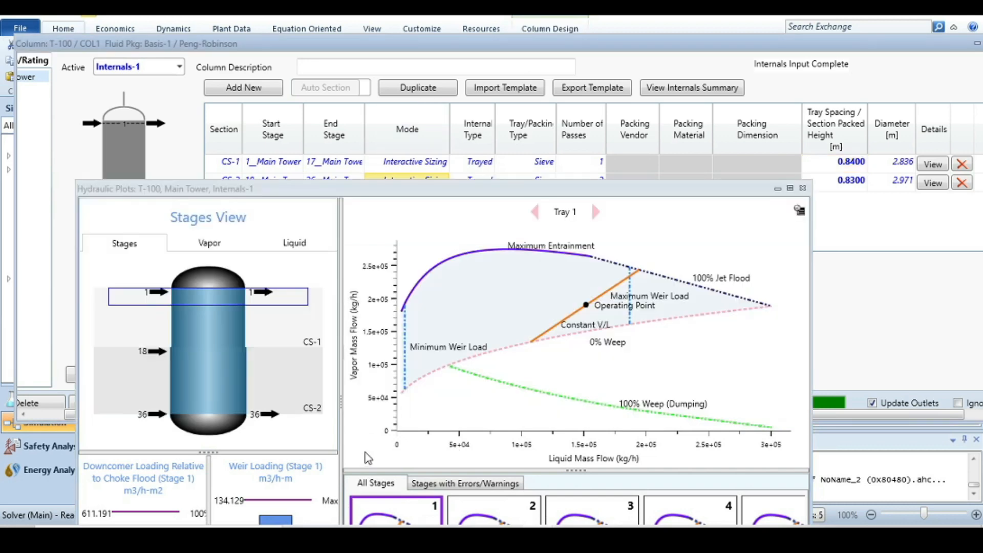
{"action": "left_click", "coordinate": [793, 188]}
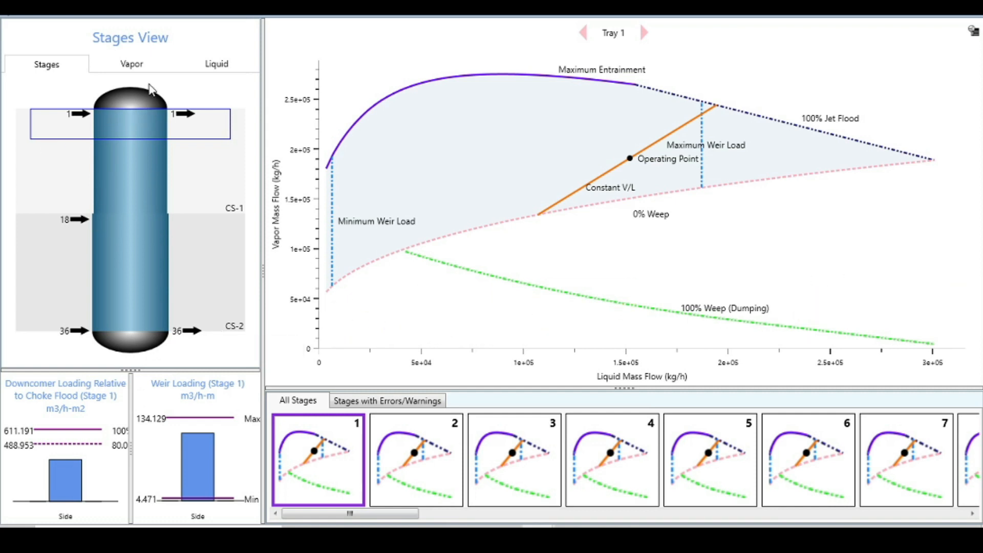
{"action": "left_click", "coordinate": [132, 65]}
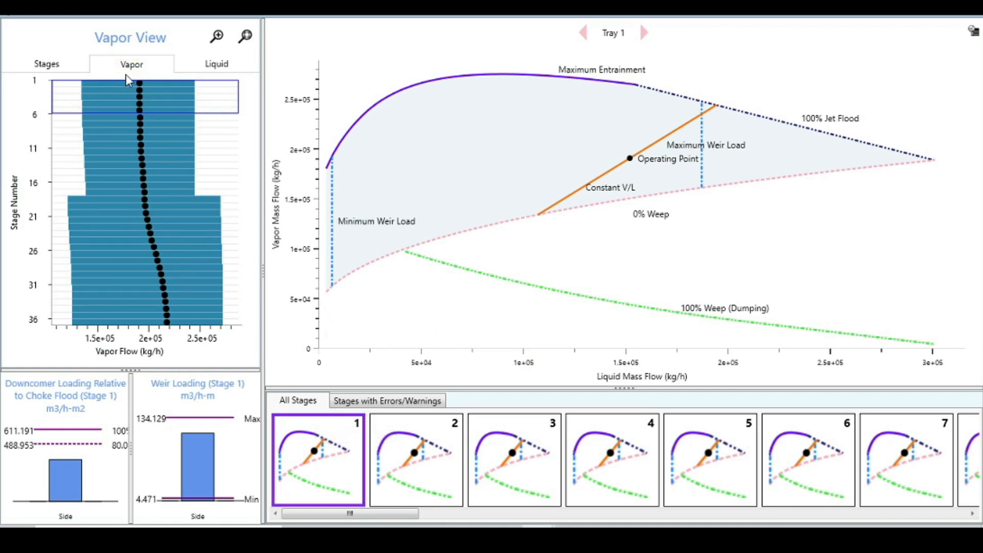
{"action": "left_click", "coordinate": [221, 64]}
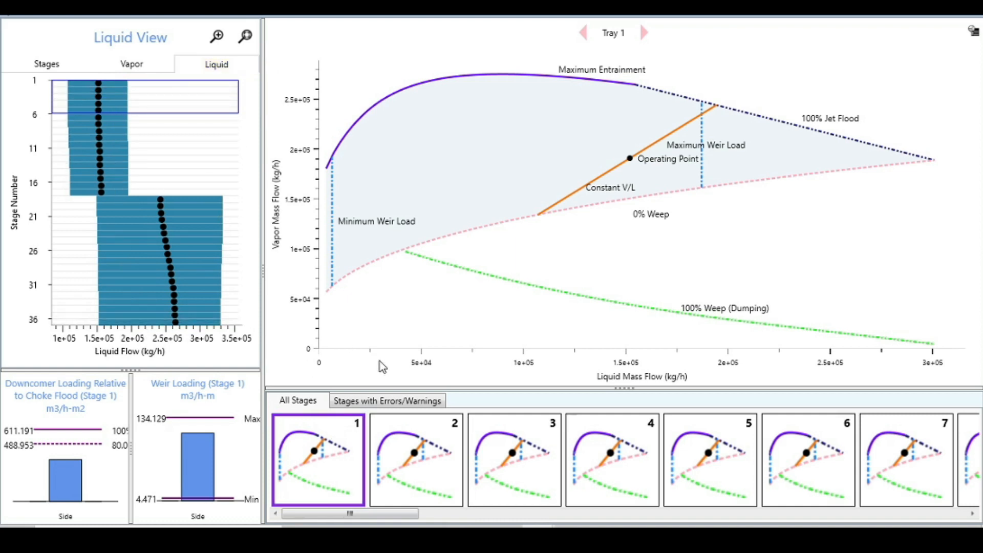
{"action": "left_click", "coordinate": [46, 67]}
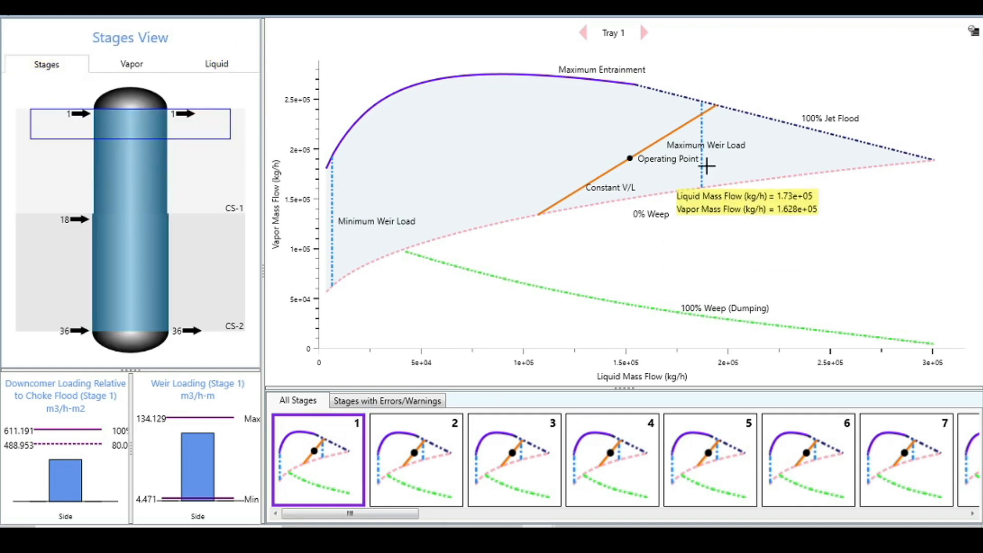
{"action": "mouse_move", "coordinate": [930, 130]}
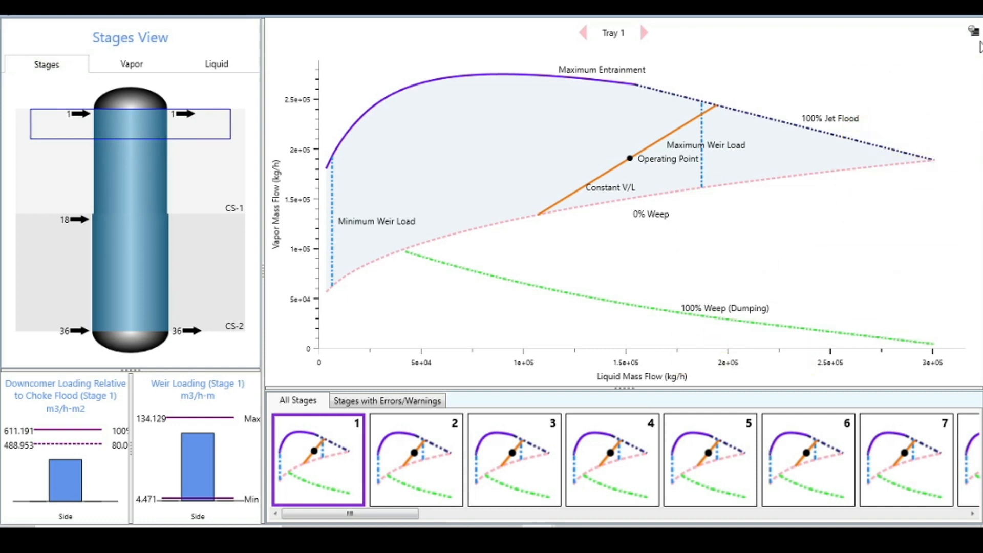
{"action": "left_click", "coordinate": [974, 17]}
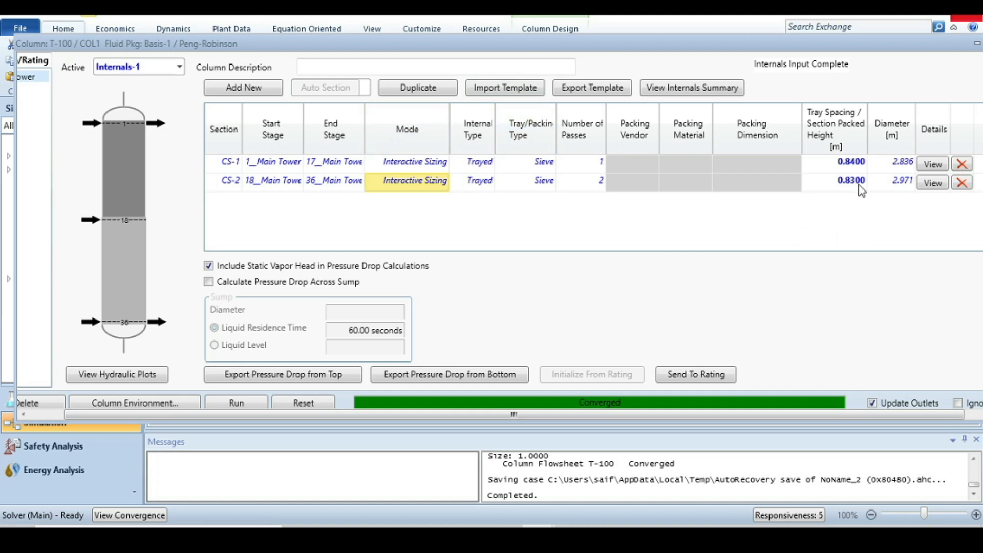
Open the CS-1 section's tray geometry details, review the tray type options and geometry values, and close it
{"action": "left_click", "coordinate": [932, 165]}
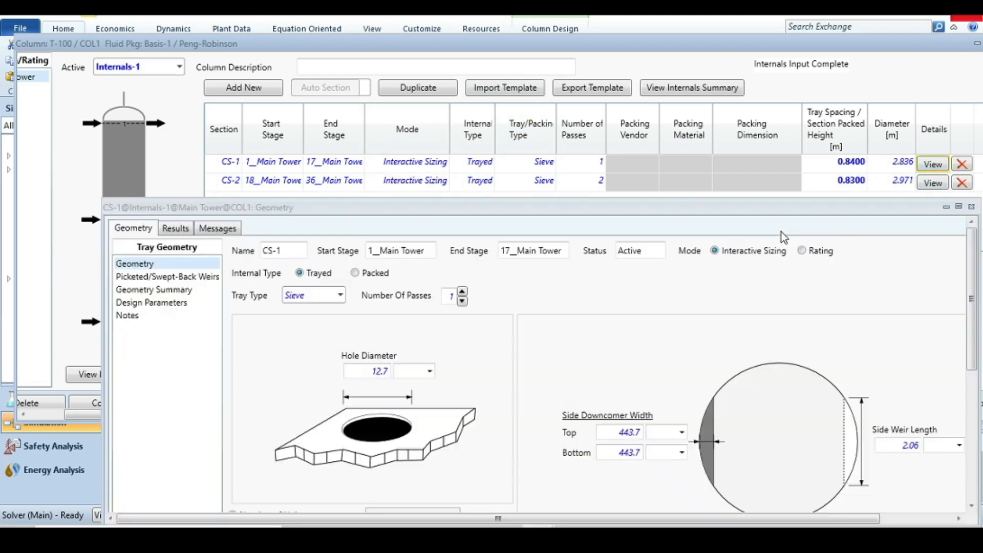
{"action": "left_click_drag", "start_coordinate": [710, 208], "coordinate": [683, 61]}
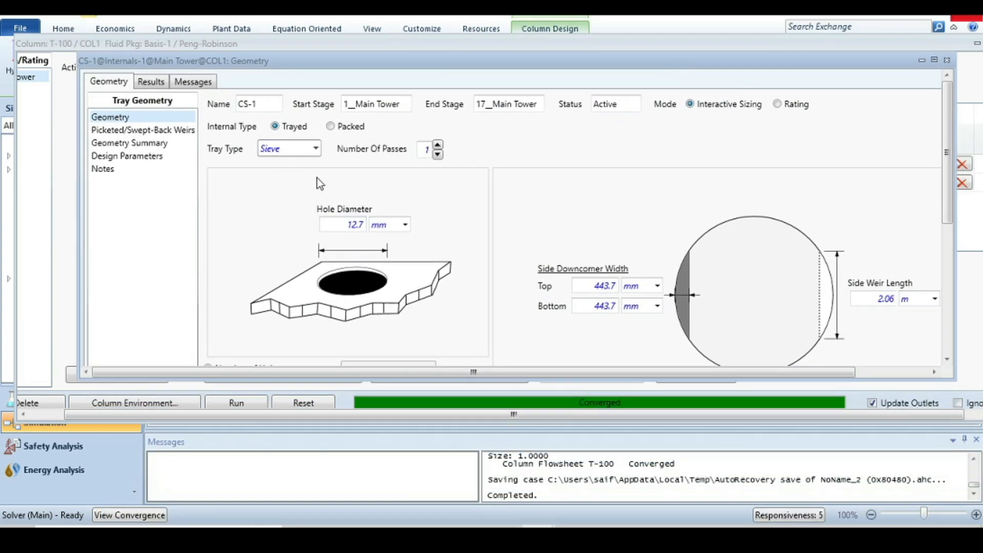
{"action": "left_click", "coordinate": [314, 149]}
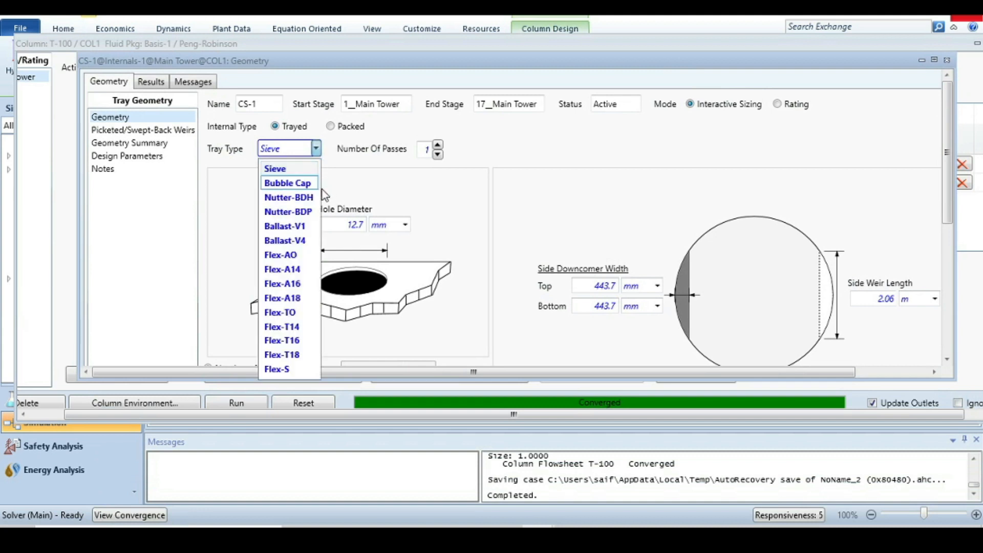
{"action": "left_click", "coordinate": [515, 152]}
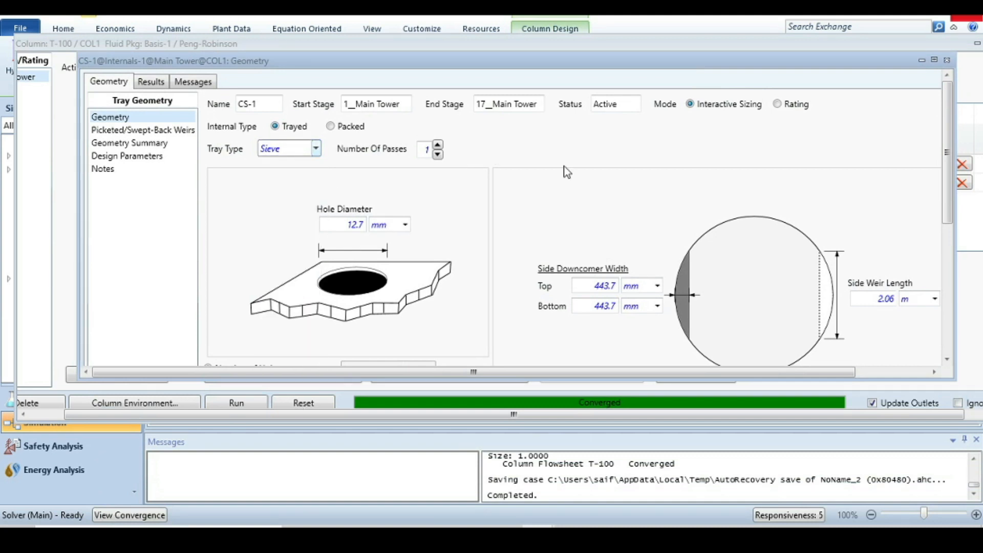
{"action": "scroll", "coordinate": [947, 189], "scroll_direction": "down", "scroll_amount": 2}
{"action": "scroll", "coordinate": [960, 261], "scroll_direction": "down", "scroll_amount": 6}
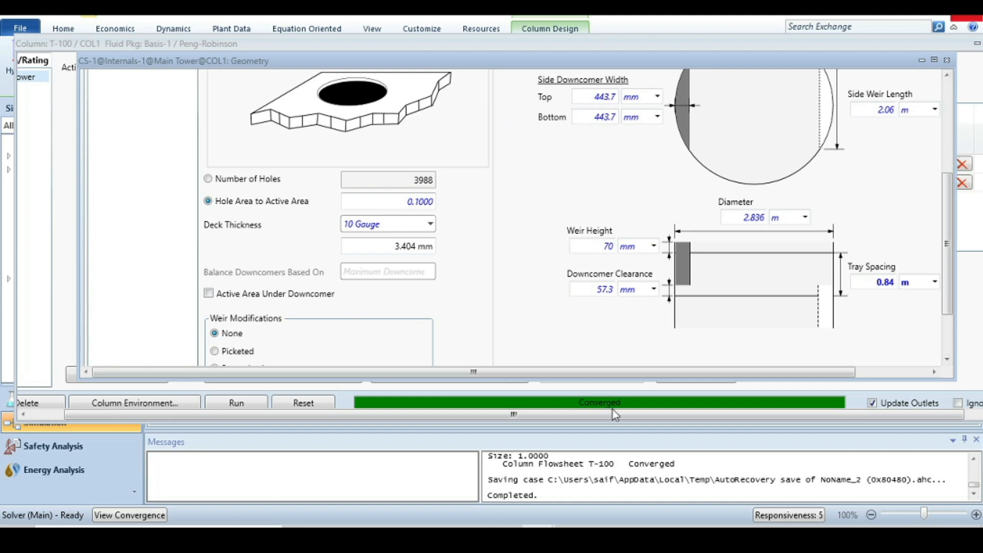
{"action": "left_click_drag", "start_coordinate": [512, 373], "coordinate": [362, 375]}
{"action": "left_click_drag", "start_coordinate": [945, 286], "coordinate": [945, 197]}
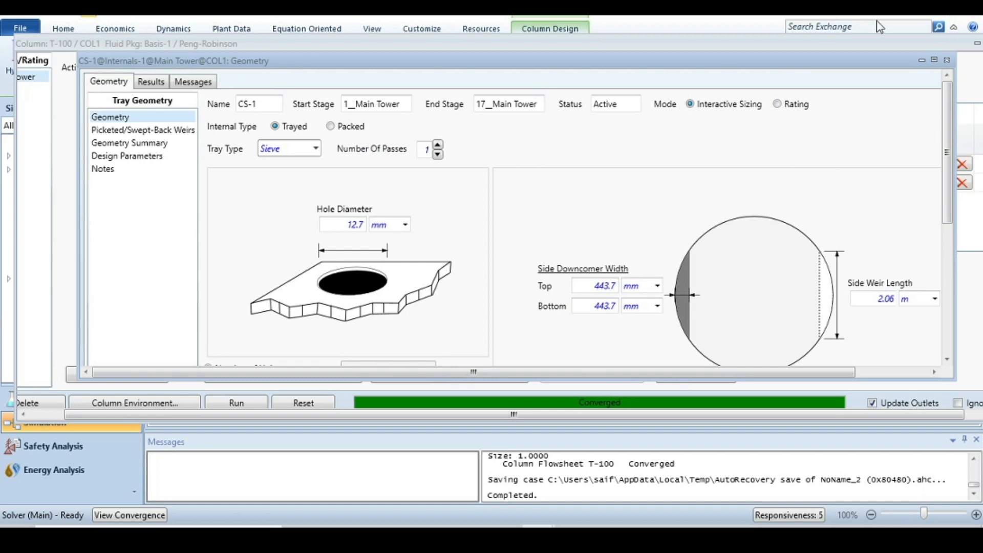
{"action": "left_click", "coordinate": [947, 60]}
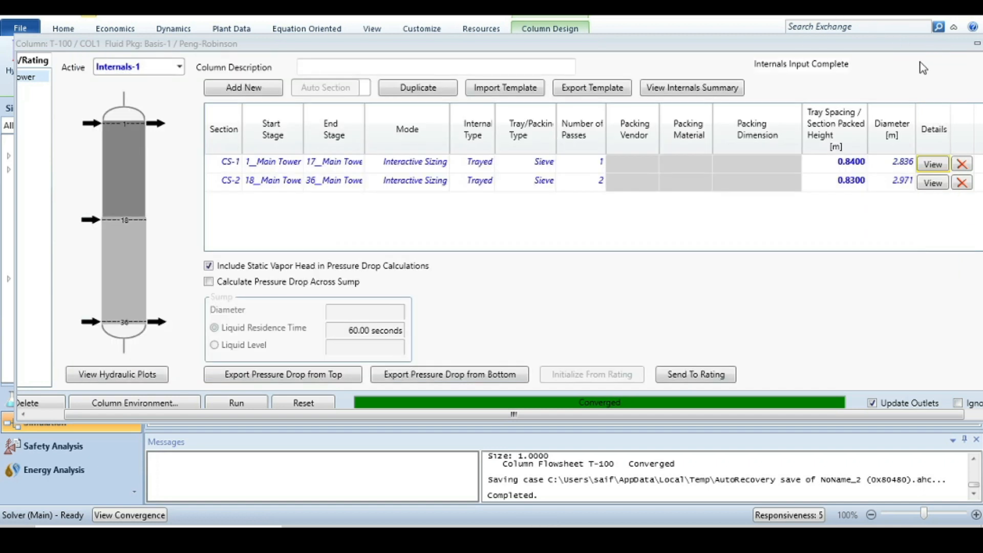